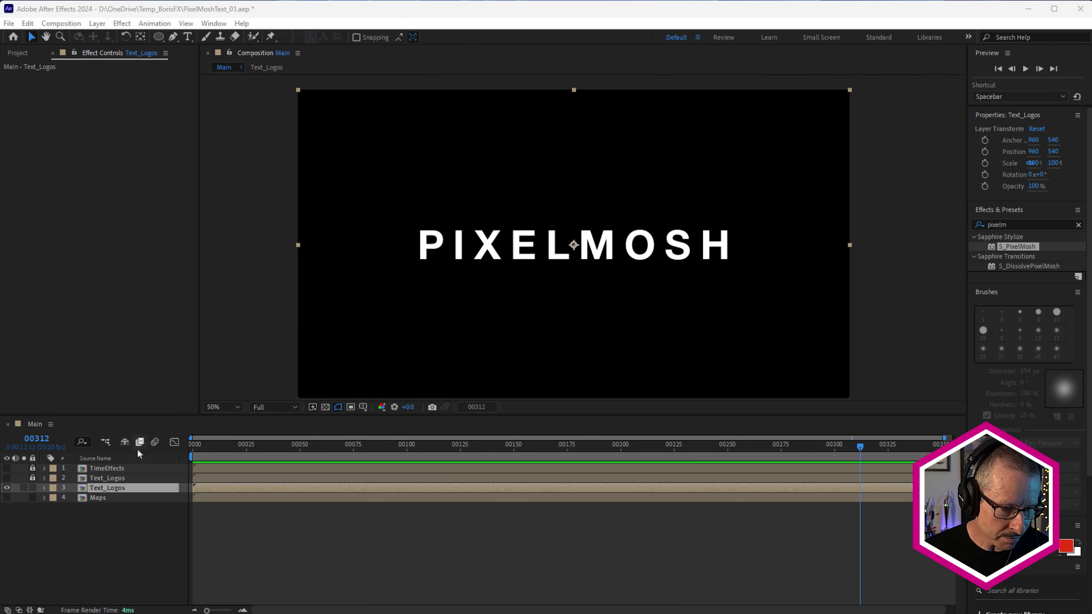
In the Text_Logos precomp, hide the Sapphire and BorisFX logo layers so only the PIXELMOSH text shows
double_click(94, 489)
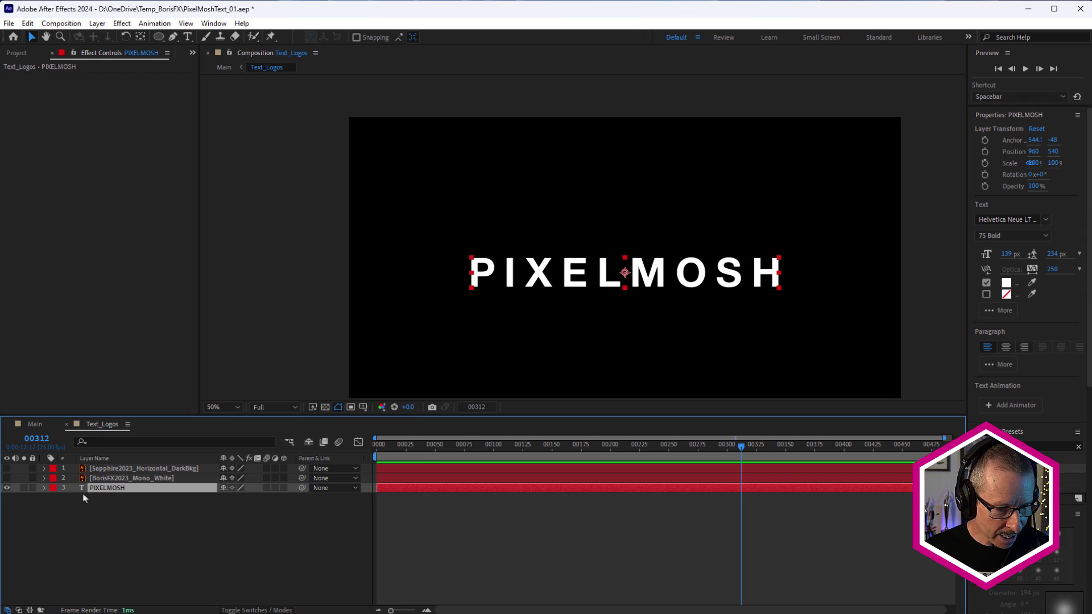
left_click(7, 478)
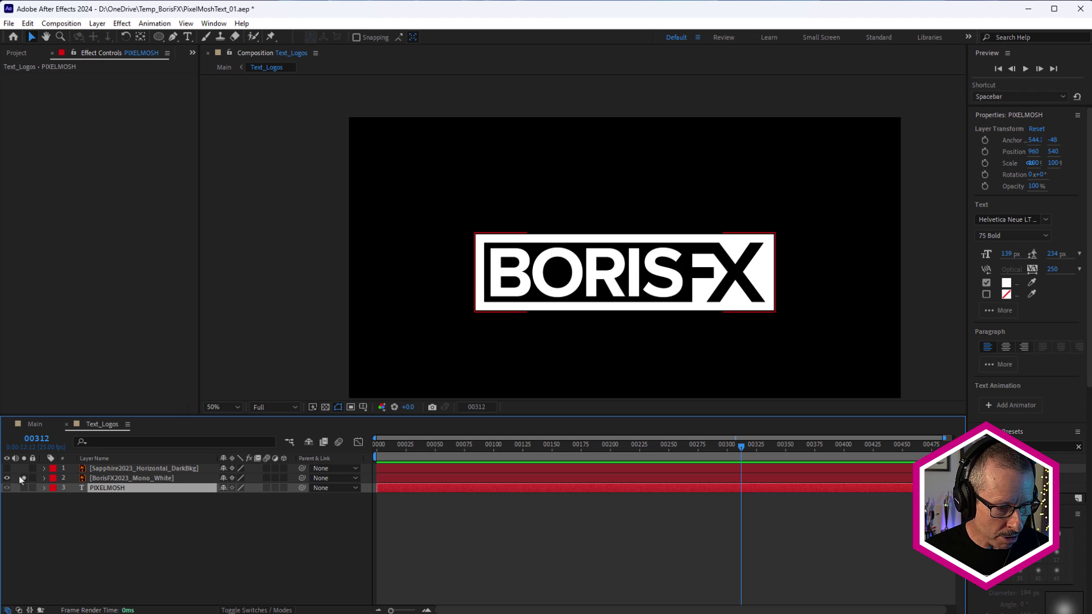
left_click(23, 469)
left_click(23, 487)
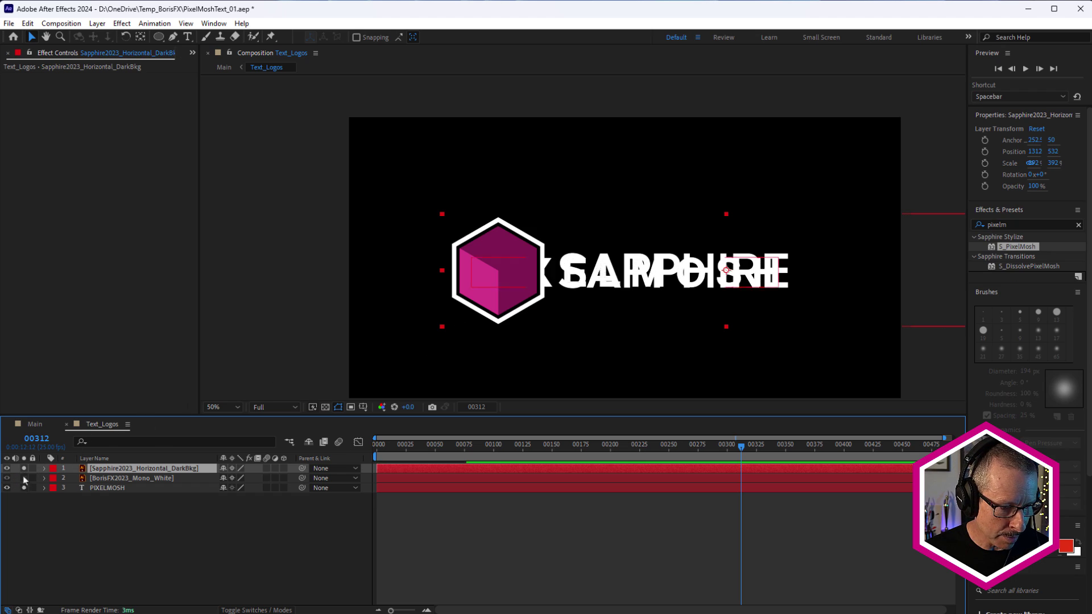
left_click(23, 468)
left_click(7, 468)
left_click(7, 478)
Back in the Main comp, apply S_PixelMosh with default settings to the Text_Logos layer
left_click(107, 488)
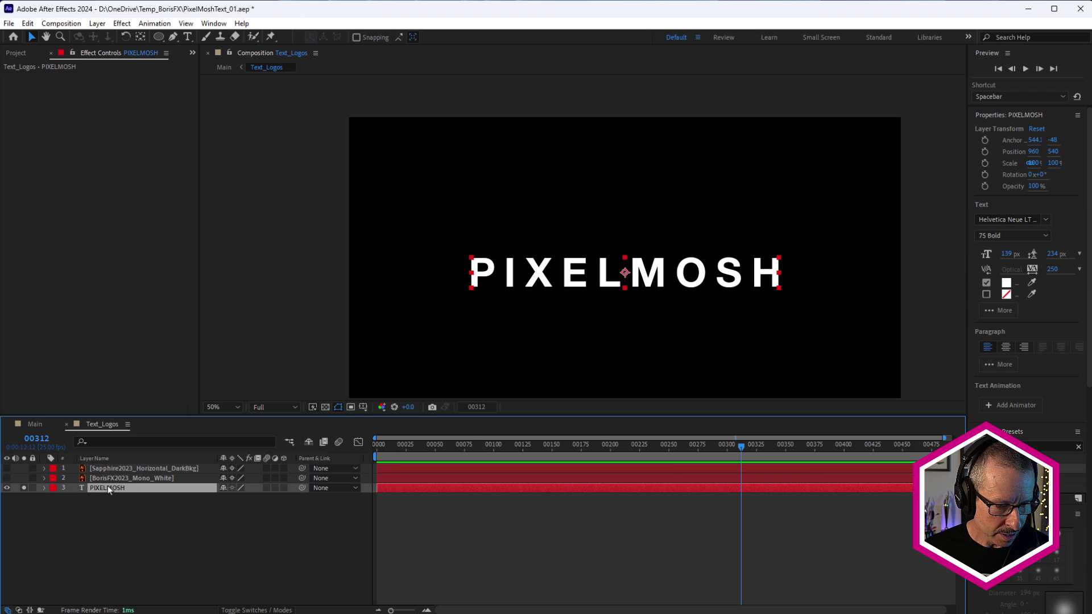
left_click(35, 424)
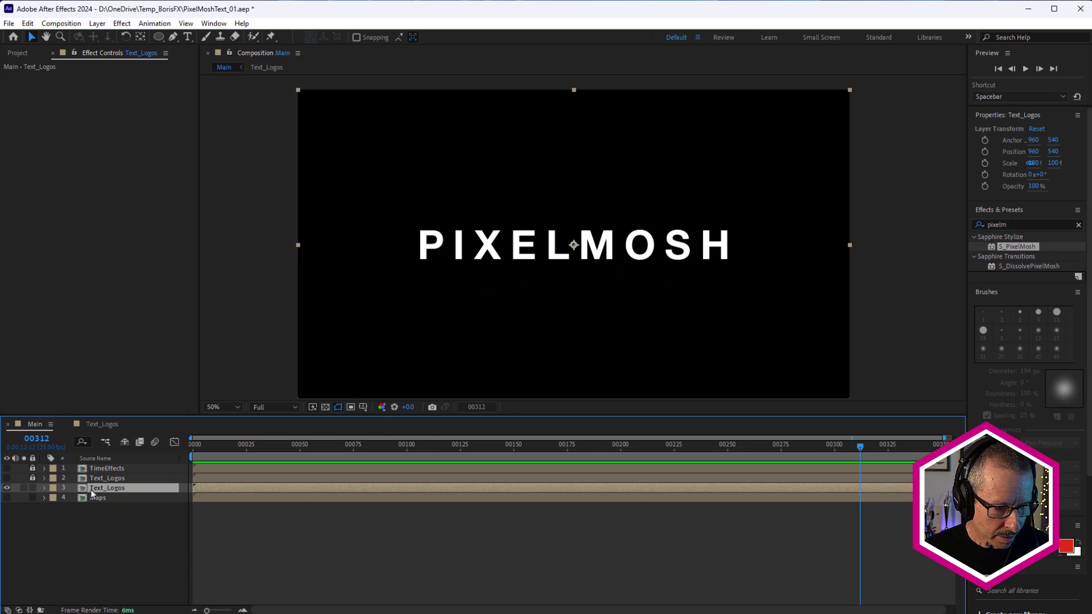
double_click(993, 248)
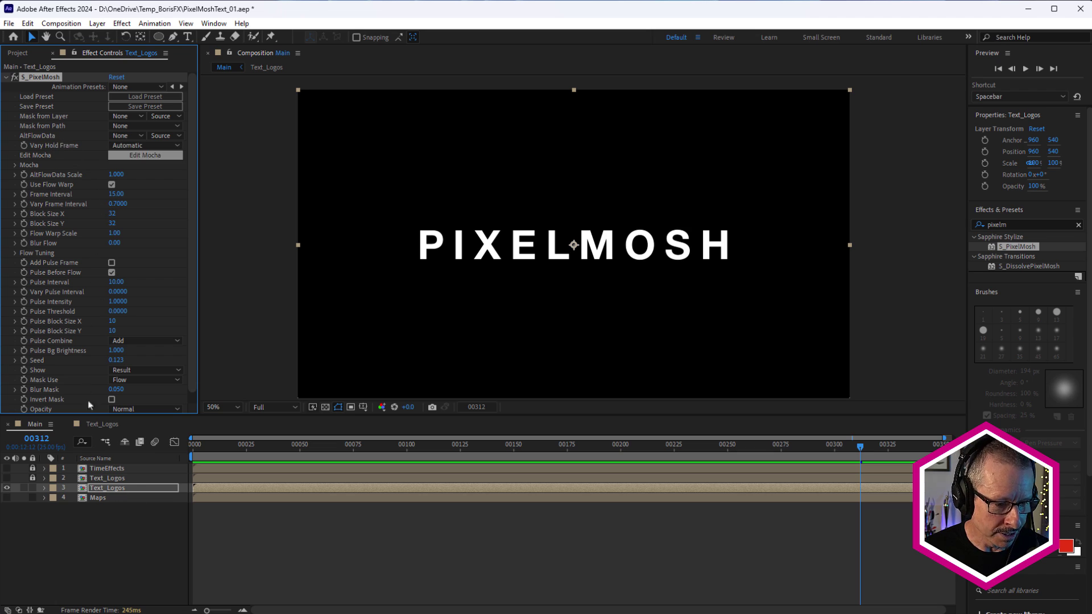
Open the Maps pre-comp and scrub and play its three Sapphire Black Solids and Rampant fire clip
double_click(82, 499)
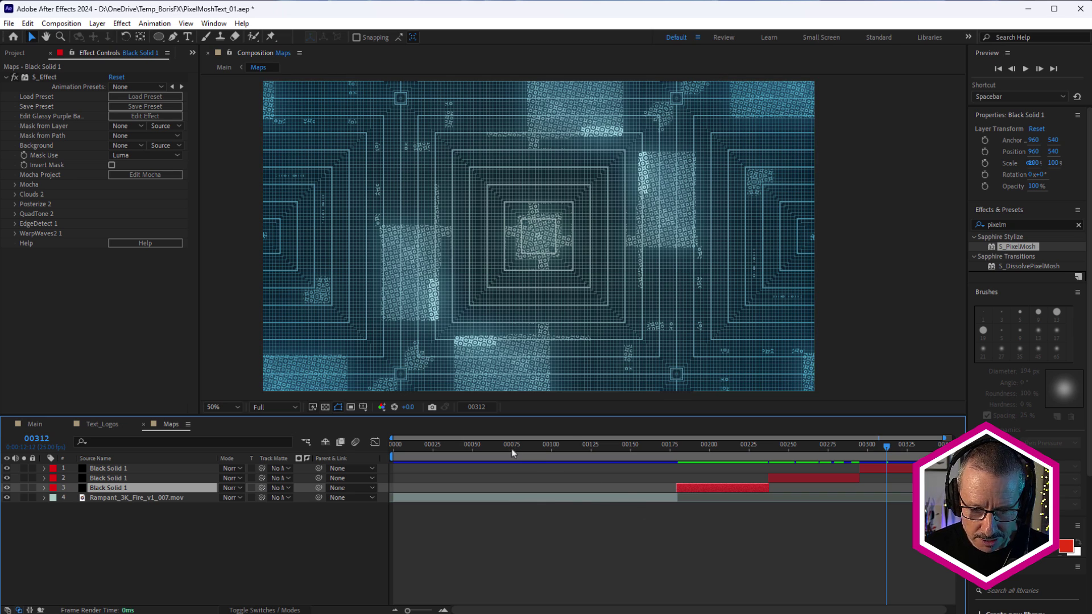
left_click_drag(510, 452, 704, 461)
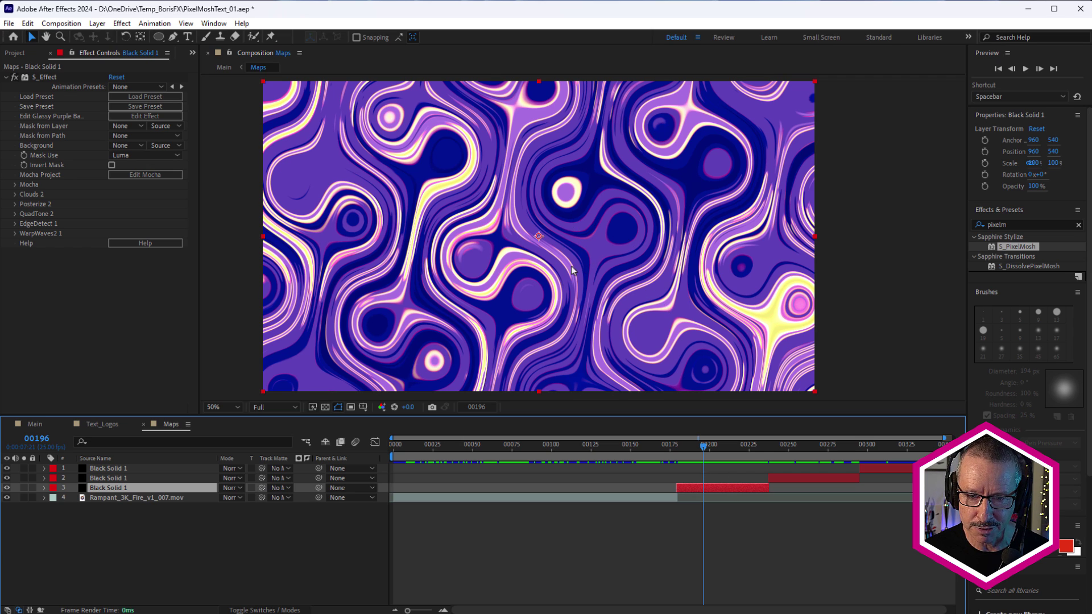
key("space")
key("space")
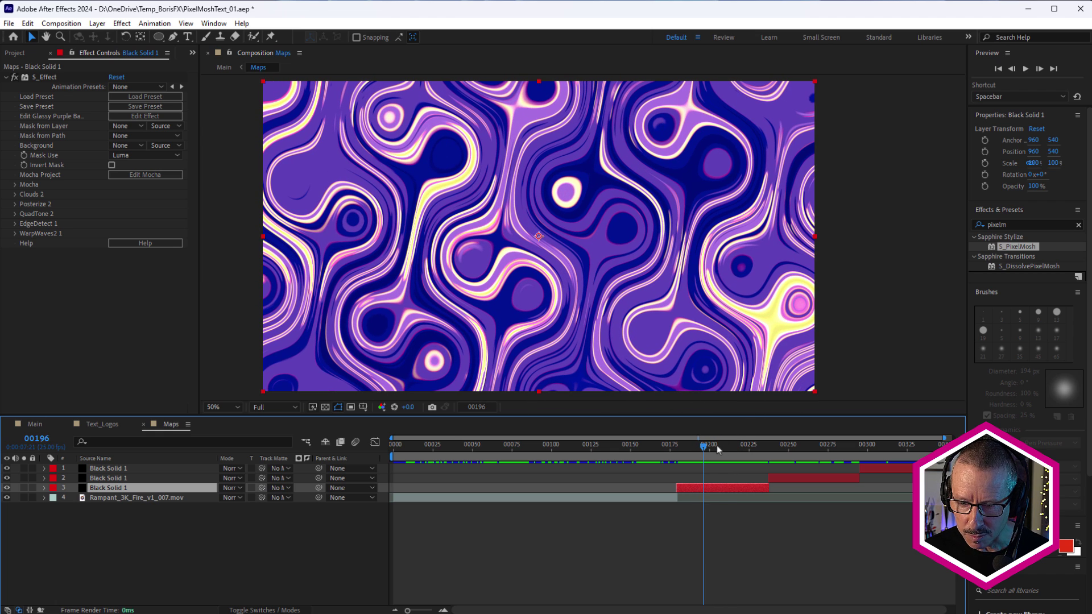
left_click(803, 463)
left_click_drag(803, 463, 909, 477)
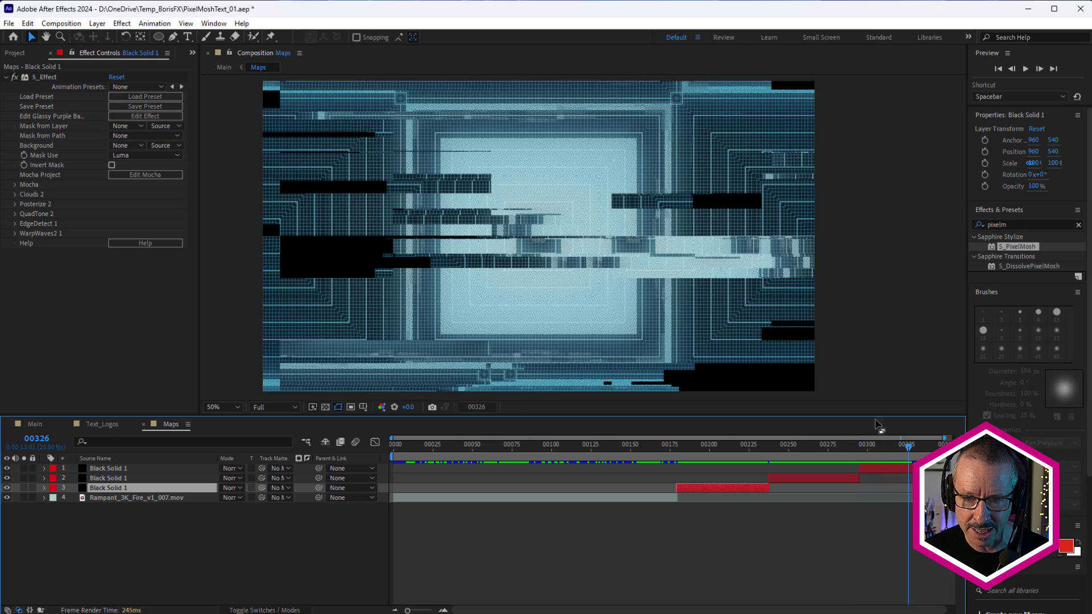
scroll(657, 217, "up", 2)
scroll(651, 213, "down", 2)
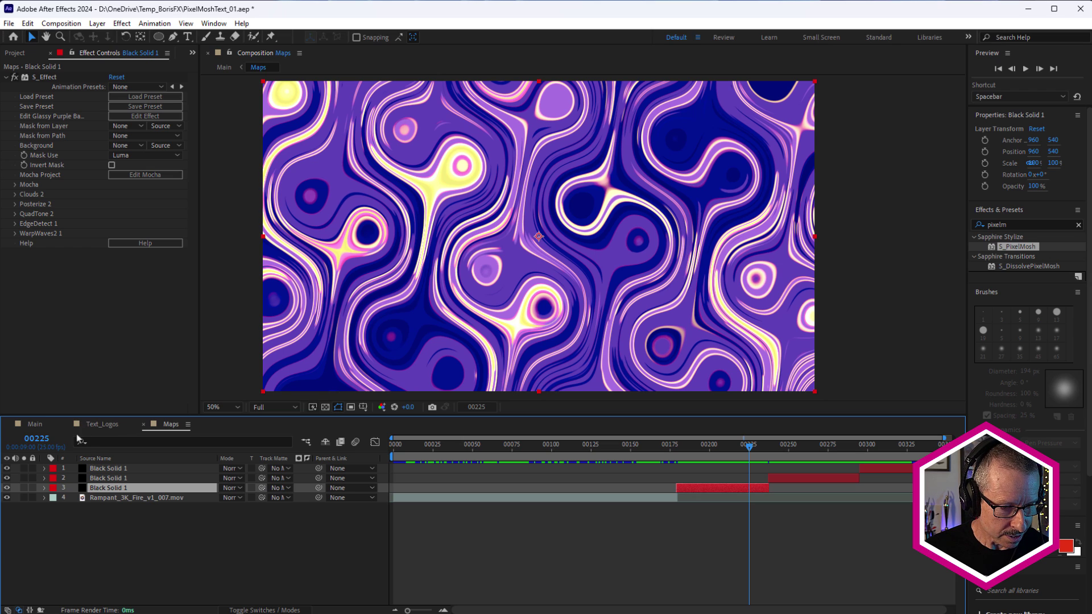
In Main, set Text_Logos' S_PixelMosh AltFlowData to 4. Maps and check the moshed text
left_click(35, 424)
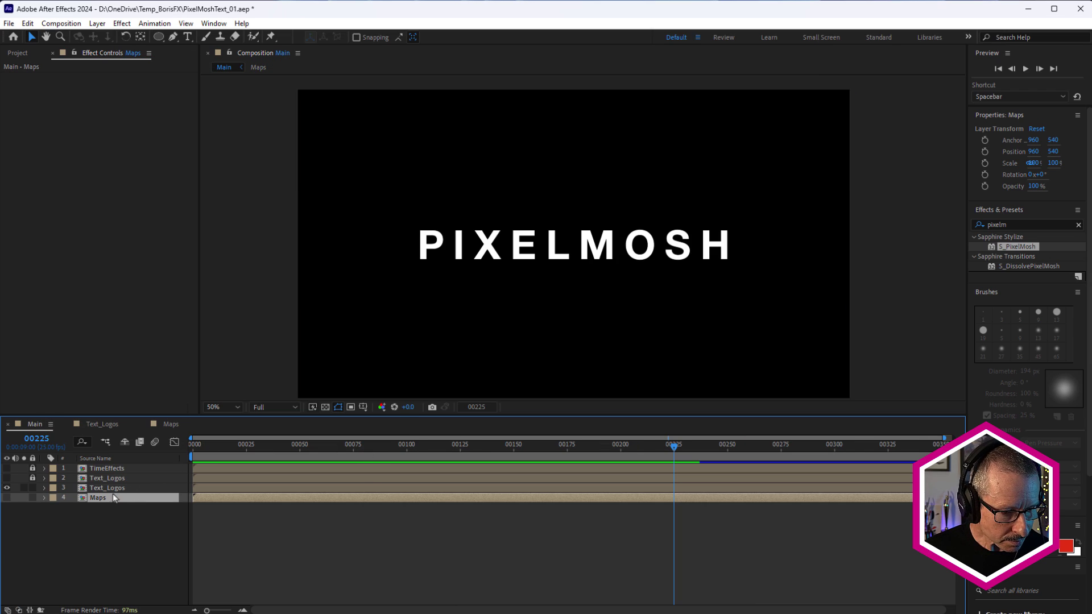
left_click(94, 489)
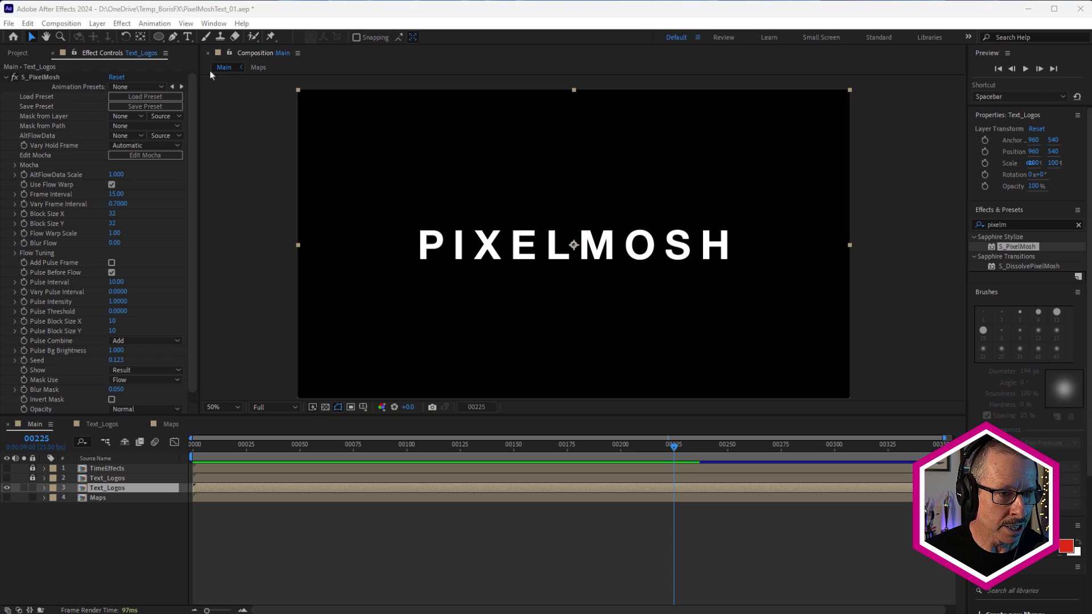
scroll(515, 253, "up", 2)
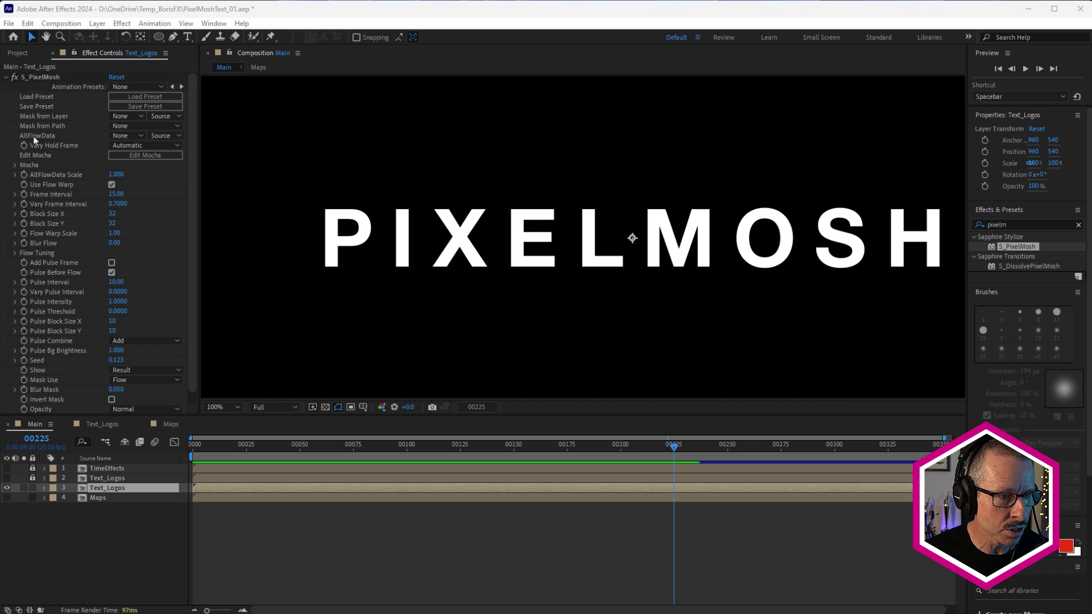
left_click(126, 136)
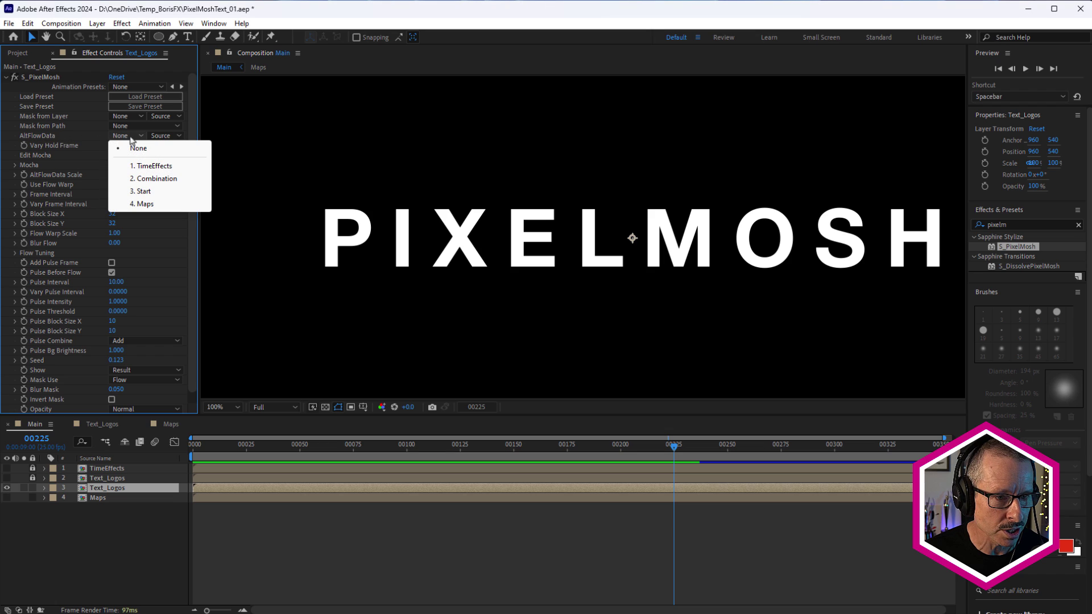
left_click(147, 205)
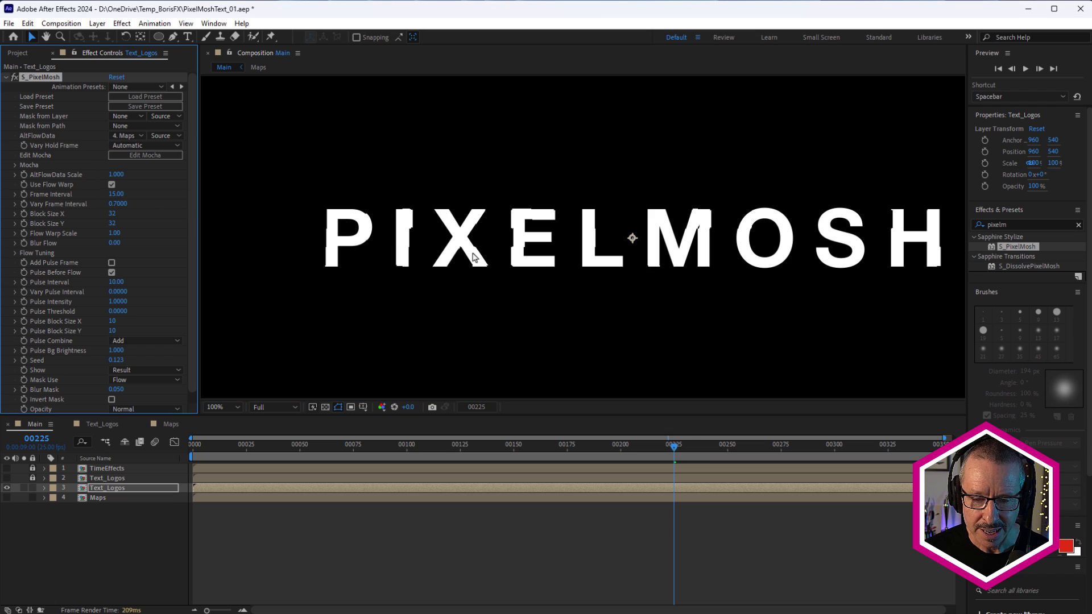
scroll(522, 236, "down", 1)
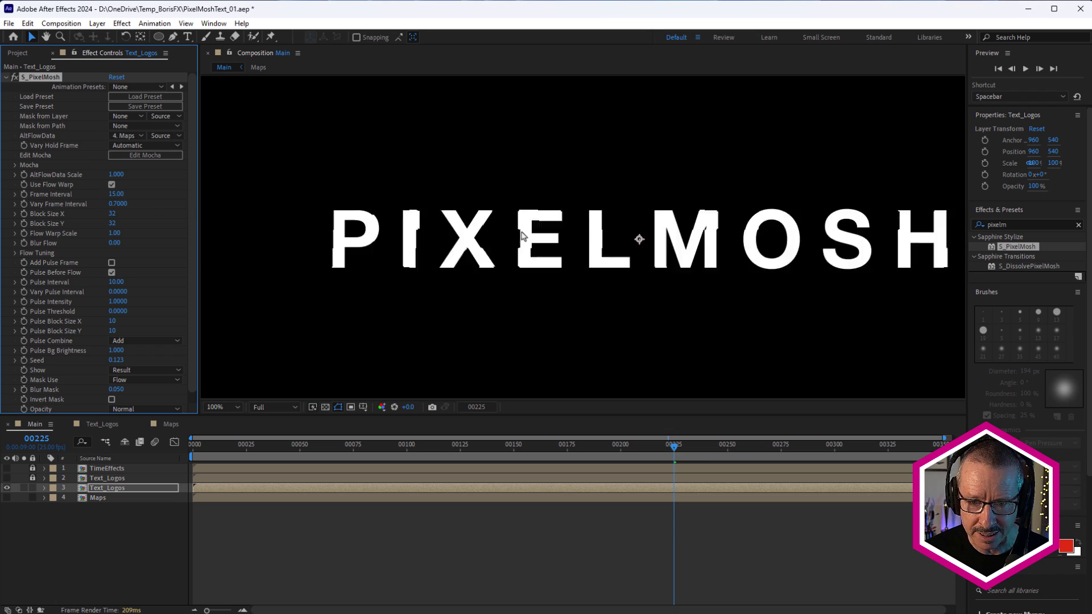
scroll(522, 236, "down", 1)
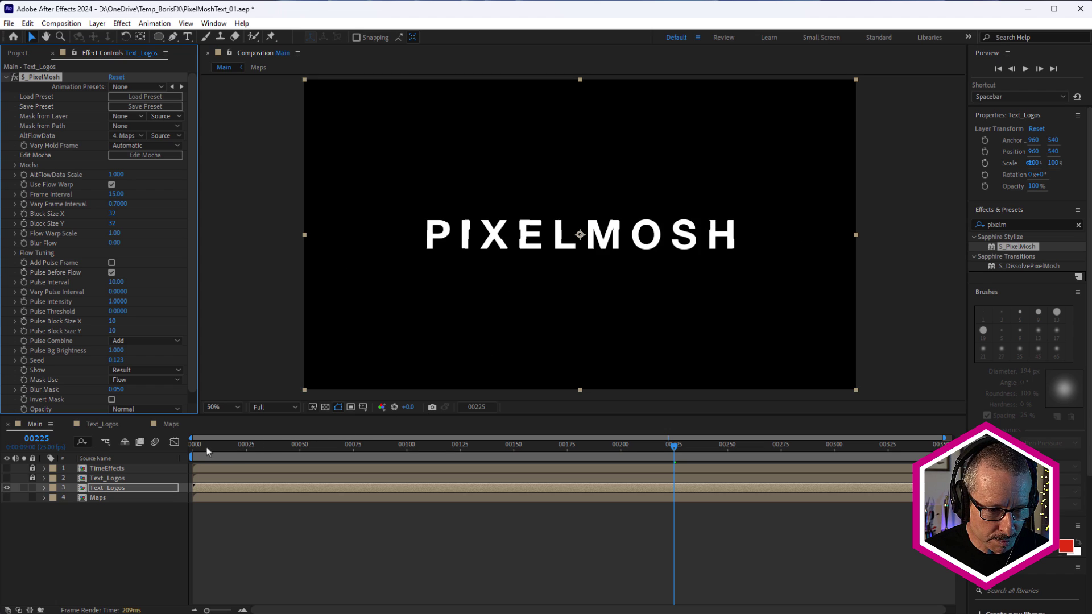
left_click_drag(200, 446, 243, 443)
Temporarily switch PixelMosh's Show to Flow to preview the flow map, then return to Result
scroll(460, 217, "up", 2)
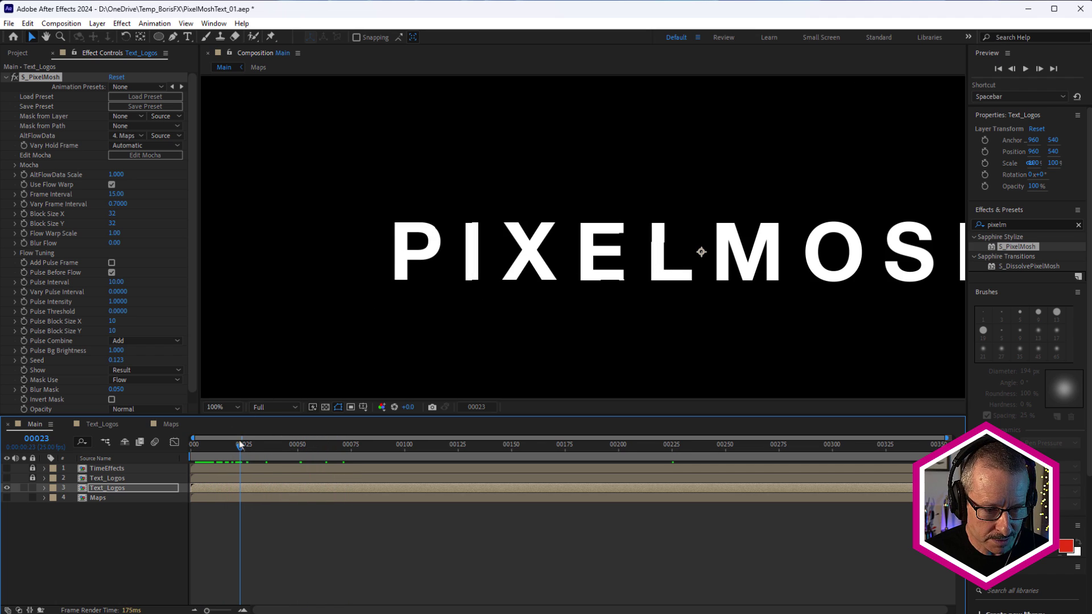
key("Home")
left_click(126, 370)
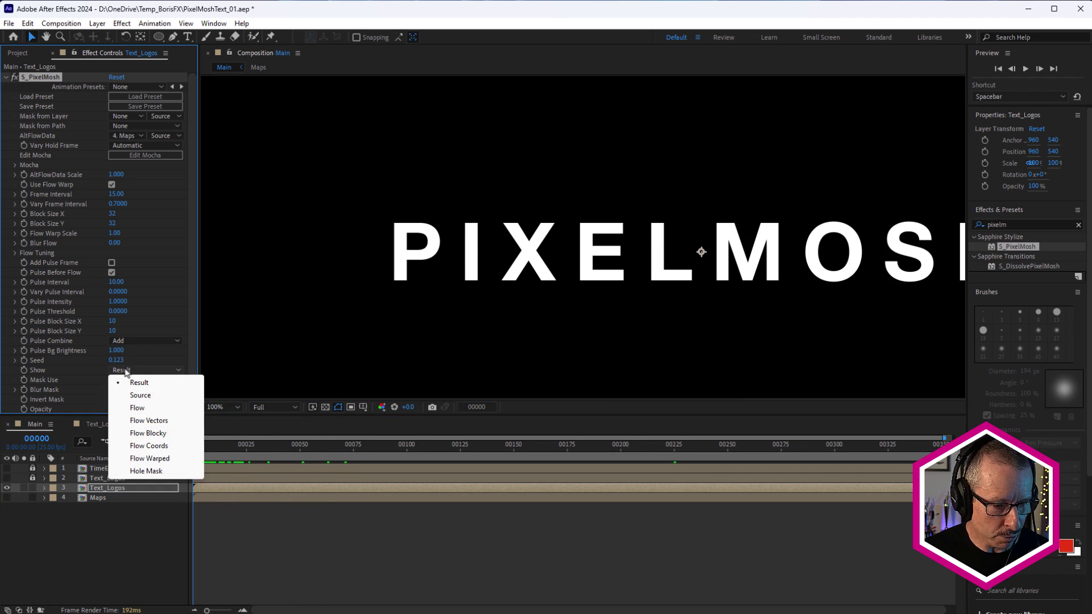
left_click(141, 408)
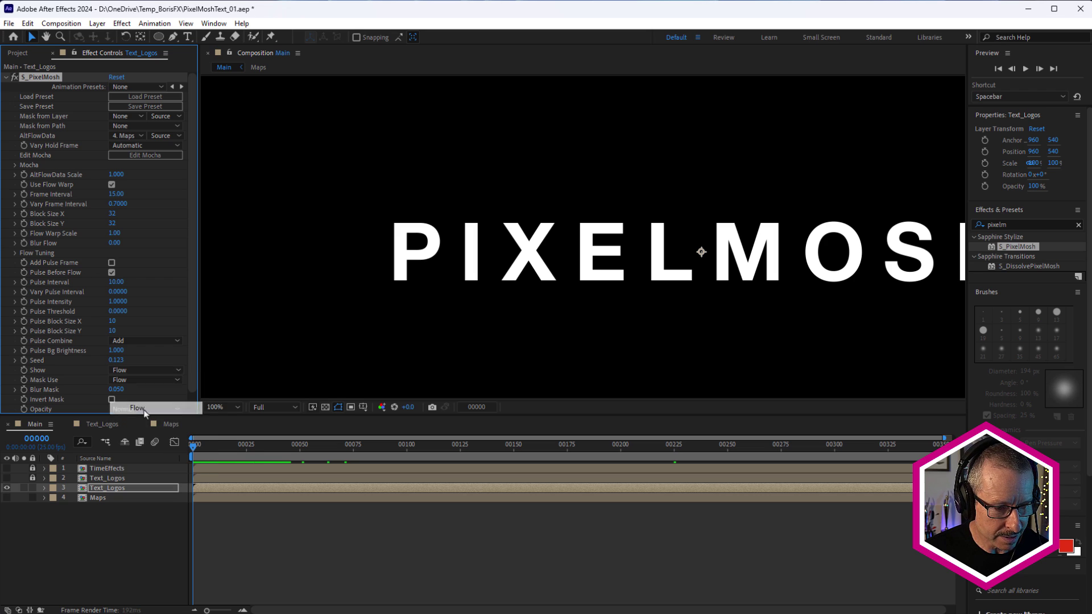
left_click_drag(270, 451, 238, 443)
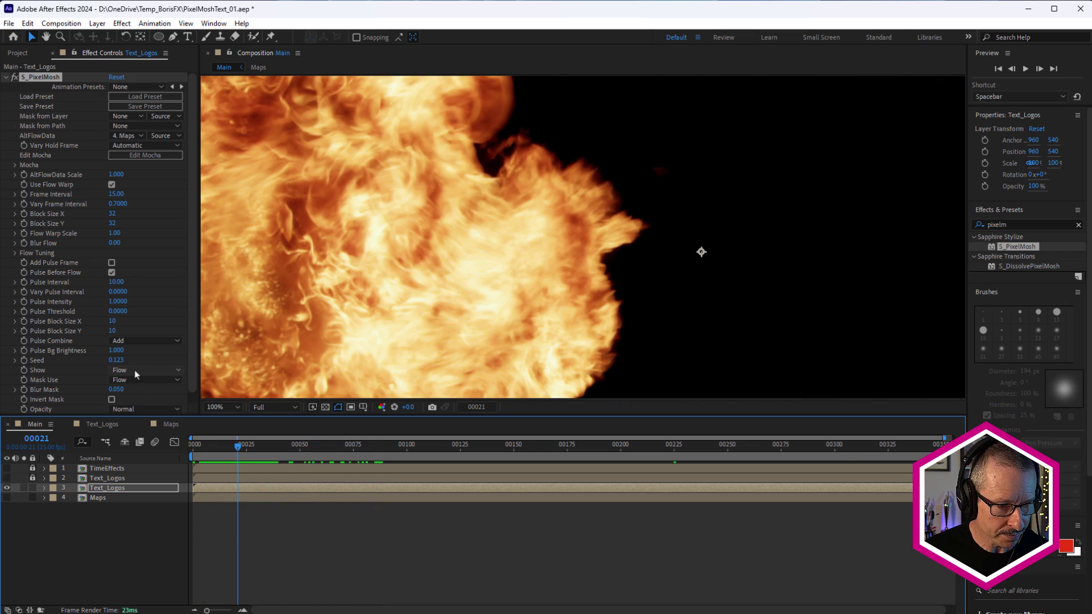
key("Home")
left_click(145, 371)
left_click(142, 361)
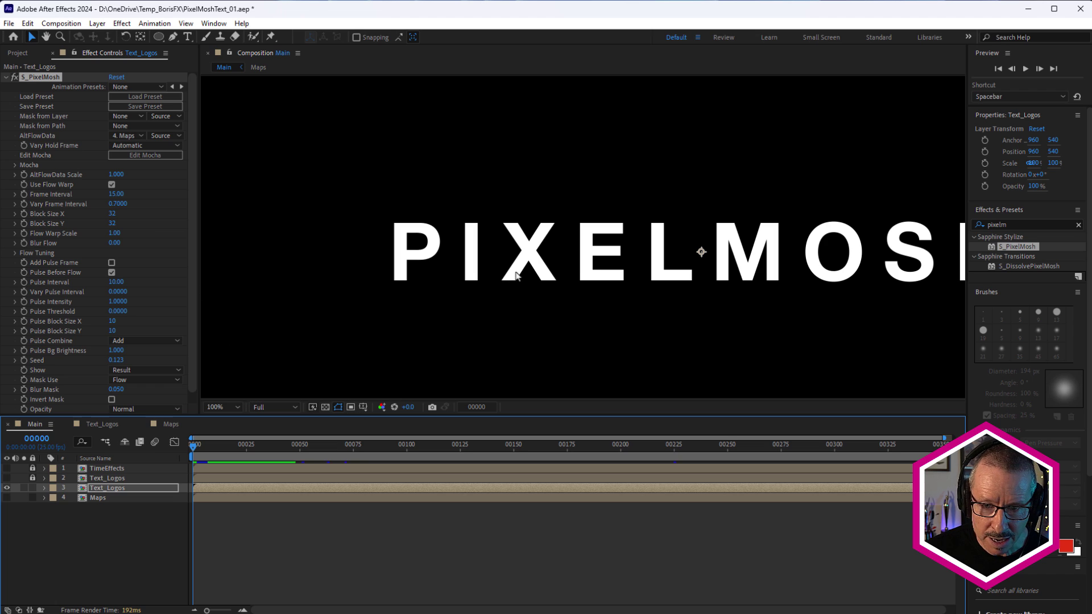
Raise S_PixelMosh's AltFlowData Scale to 48.9 and recenter the view to check the mosh
left_click_drag(248, 444, 287, 447)
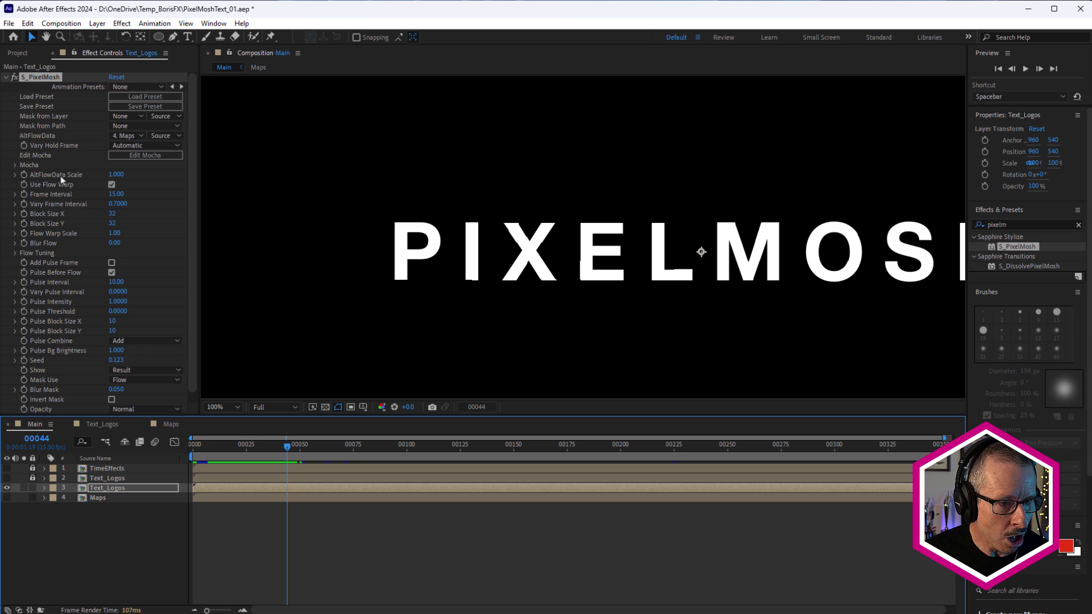
left_click_drag(117, 174, 443, 229)
key("h")
left_click_drag(514, 239, 331, 233)
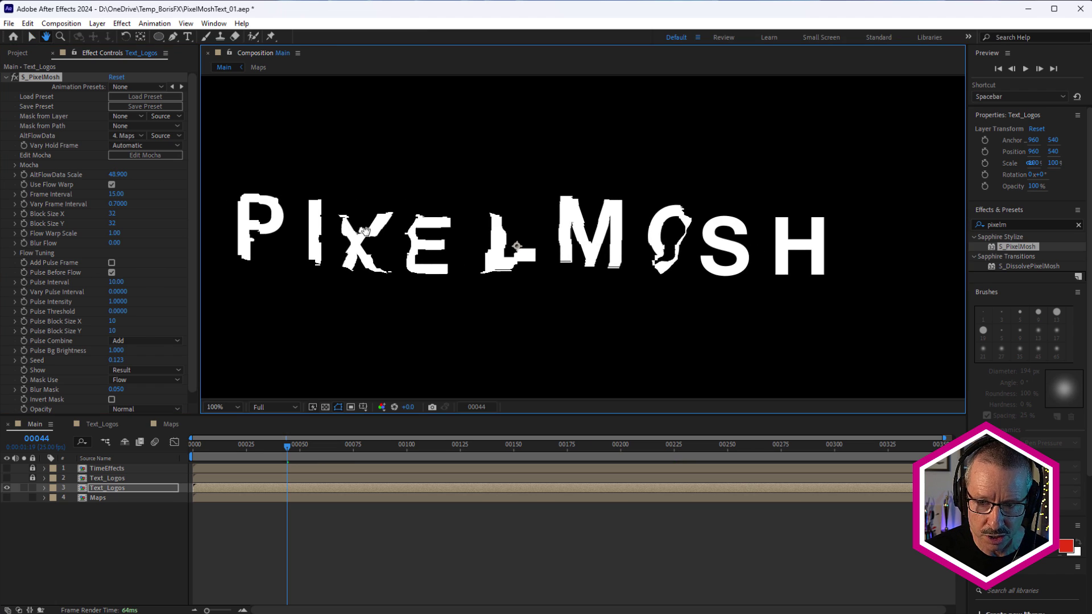
key("v")
left_click_drag(233, 445, 335, 451)
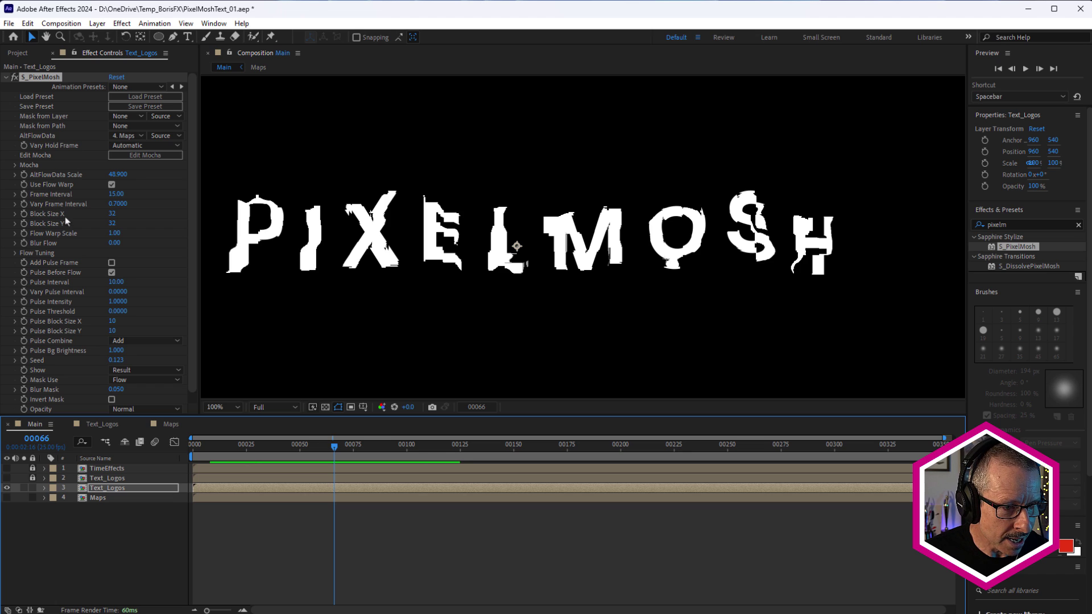
Try different S_PixelMosh Block Size X values (145, then 78) and preview the result
left_click_drag(112, 216, 202, 232)
left_click_drag(395, 441, 411, 459)
key("ctrl+z")
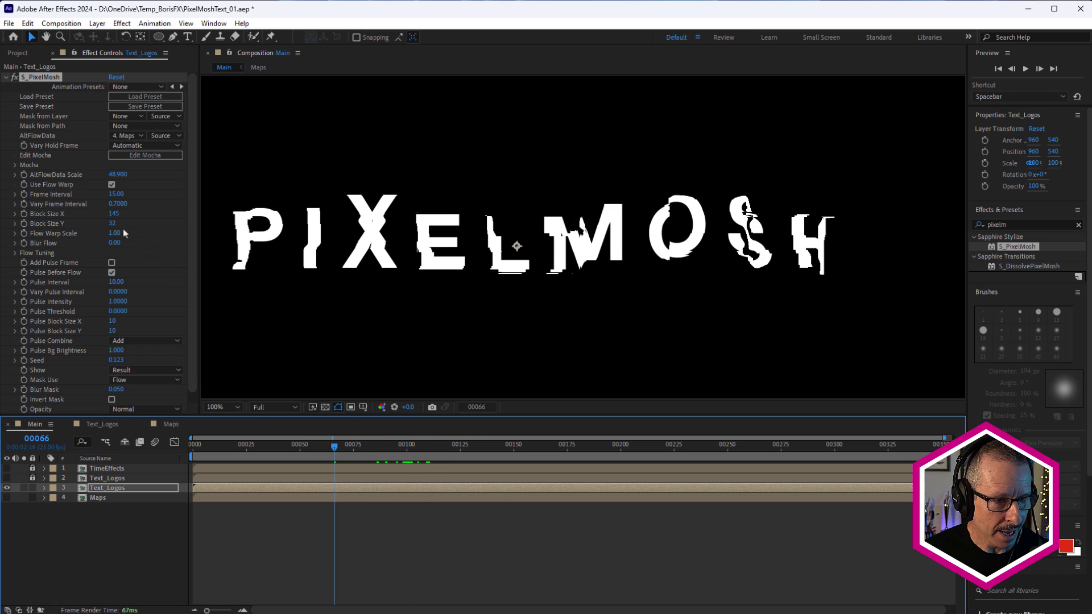
mouse_move(113, 214)
left_mouse_down()
mouse_move(74, 228)
mouse_move(108, 215)
mouse_move(93, 217)
left_mouse_up()
mouse_move(328, 451)
left_mouse_down()
mouse_move(515, 467)
mouse_move(494, 481)
mouse_move(364, 469)
mouse_move(334, 452)
left_mouse_up()
Undo the block size changes, raise Flow Warp Scale, and preview the glitch across nearby frames
key("ctrl+z")
key("ctrl+z")
key("ctrl+z")
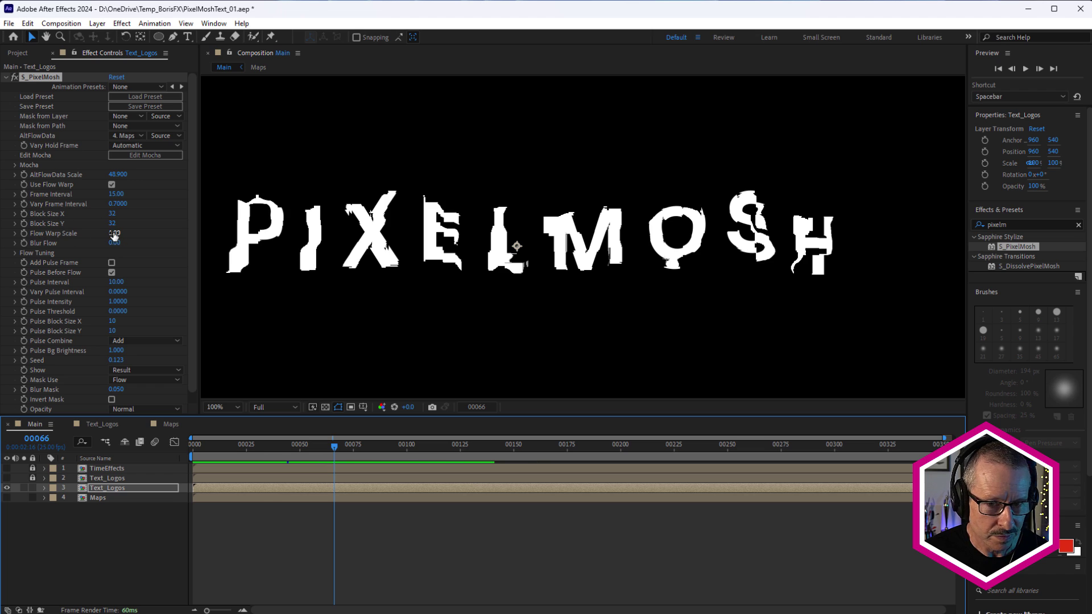
left_click_drag(112, 233, 152, 241)
scroll(469, 238, "down", 2)
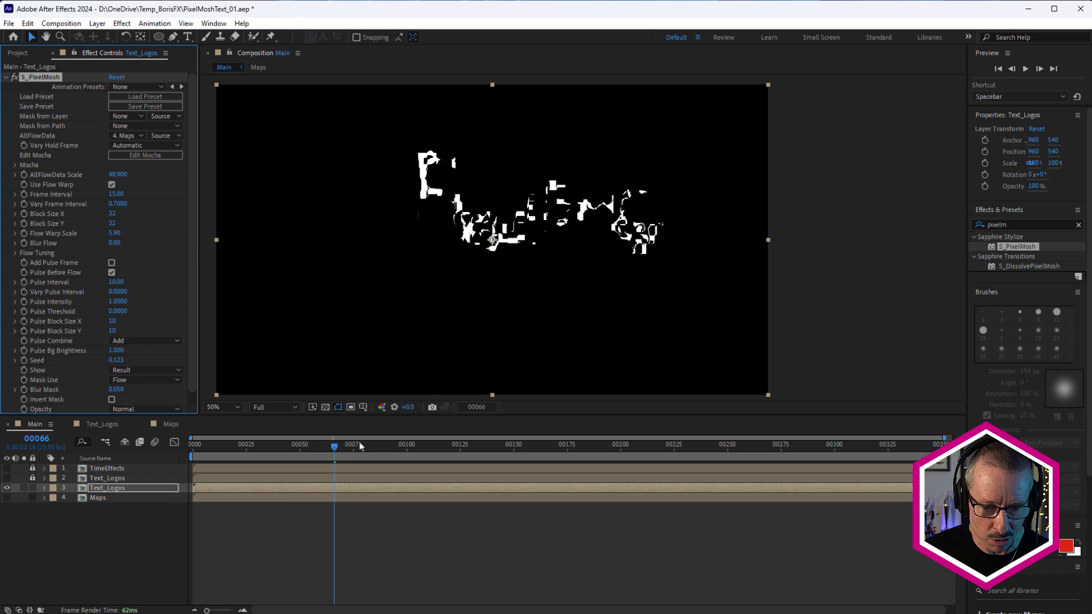
left_click_drag(358, 445, 325, 455)
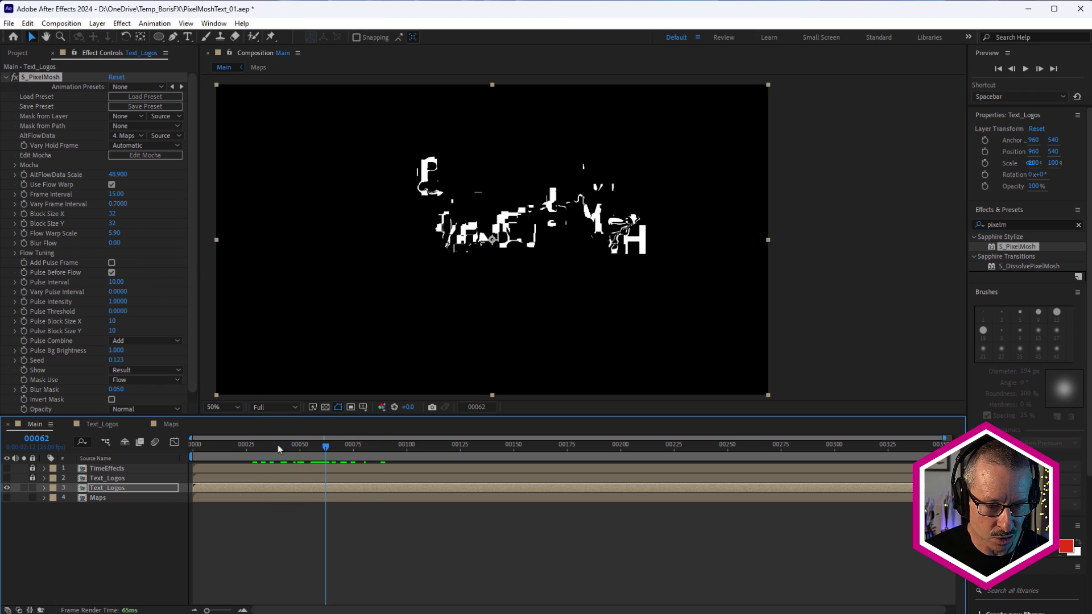
left_click_drag(278, 445, 333, 496)
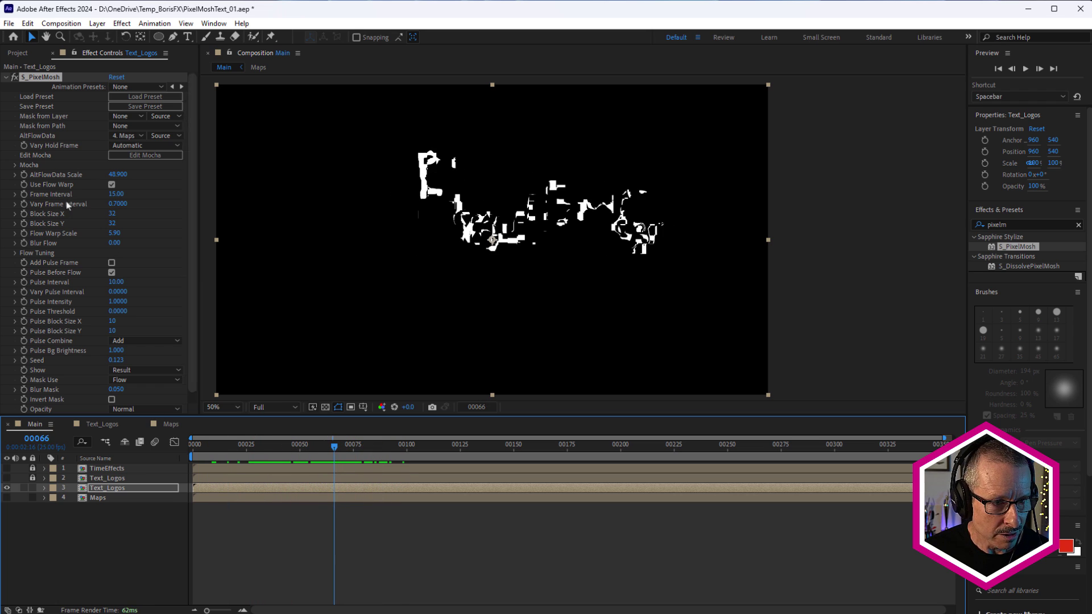
Reset S_PixelMosh on Text_Logos to defaults and set its AltFlowData back to 4. Maps
left_click(108, 491)
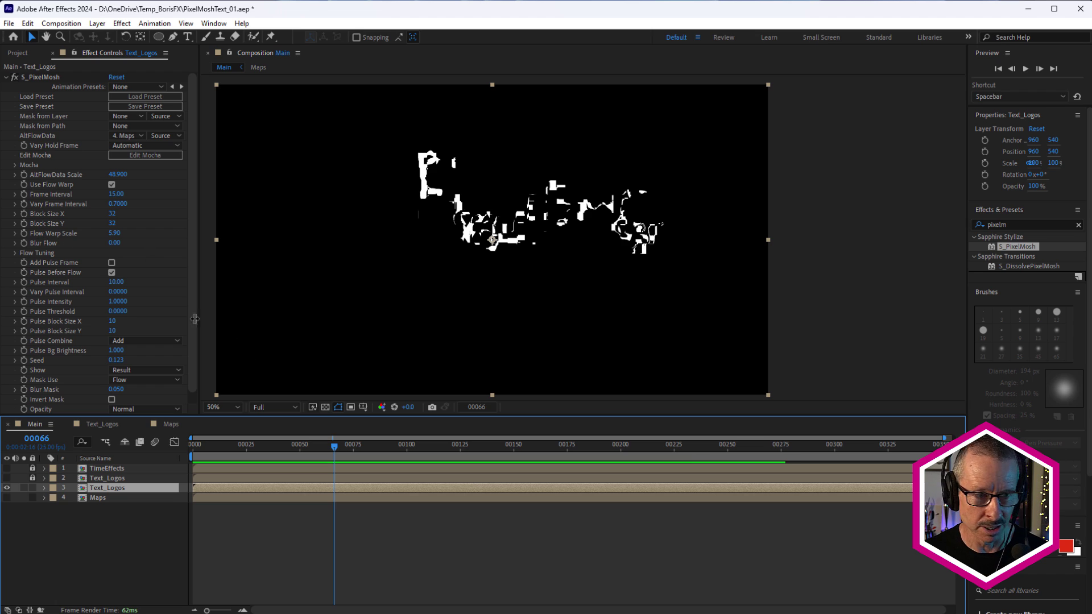
left_click(117, 78)
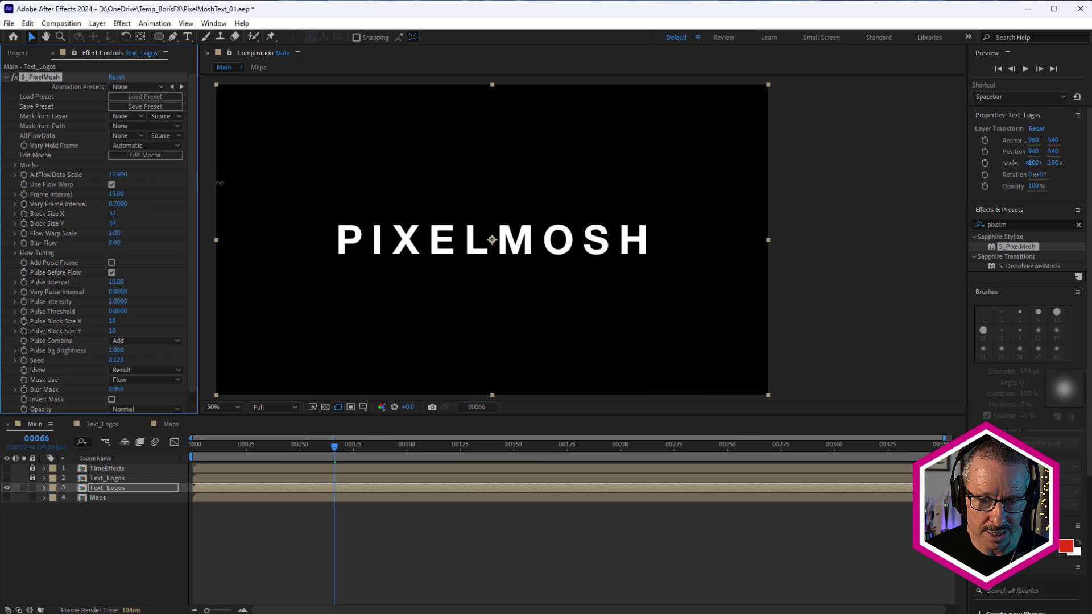
left_click(128, 136)
left_click(144, 203)
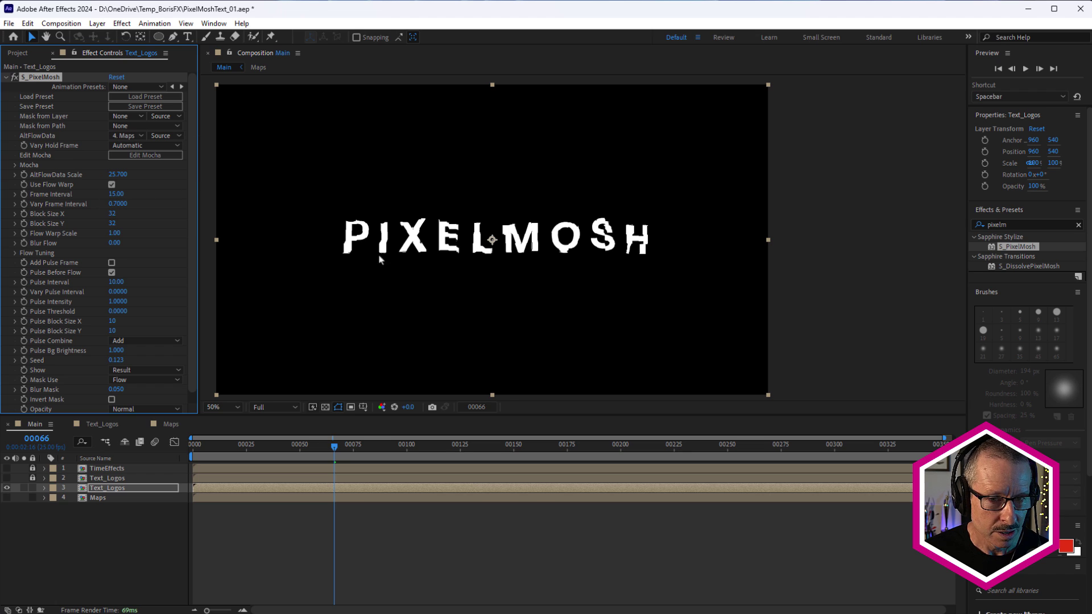
scroll(196, 253, "down", 1)
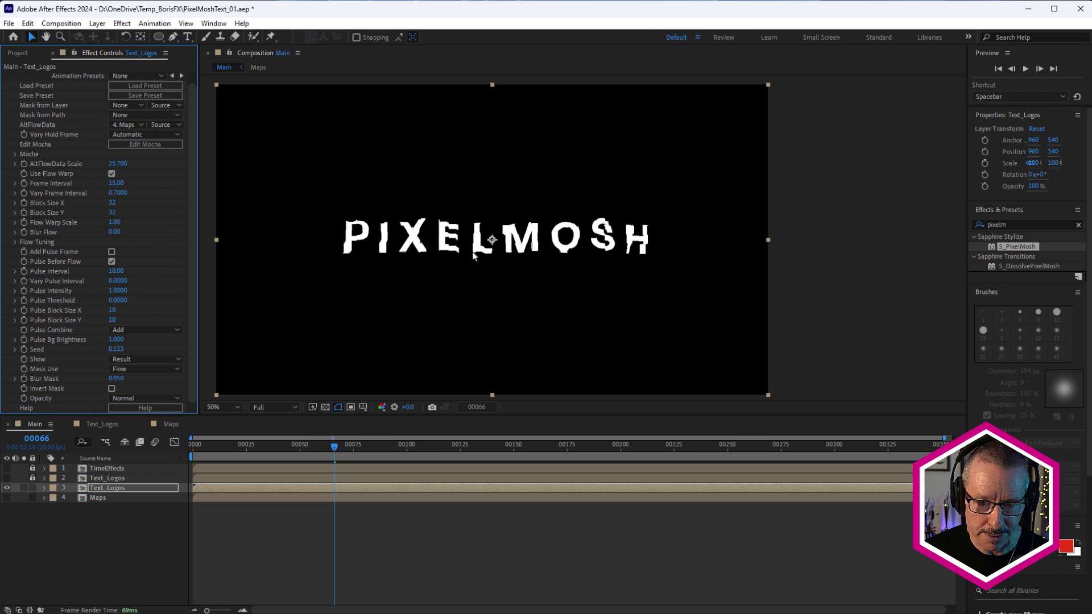
left_click(158, 37)
Draw an elliptical Mask 1 over the middle of the text and reveal its mask path
left_click_drag(387, 164, 587, 297)
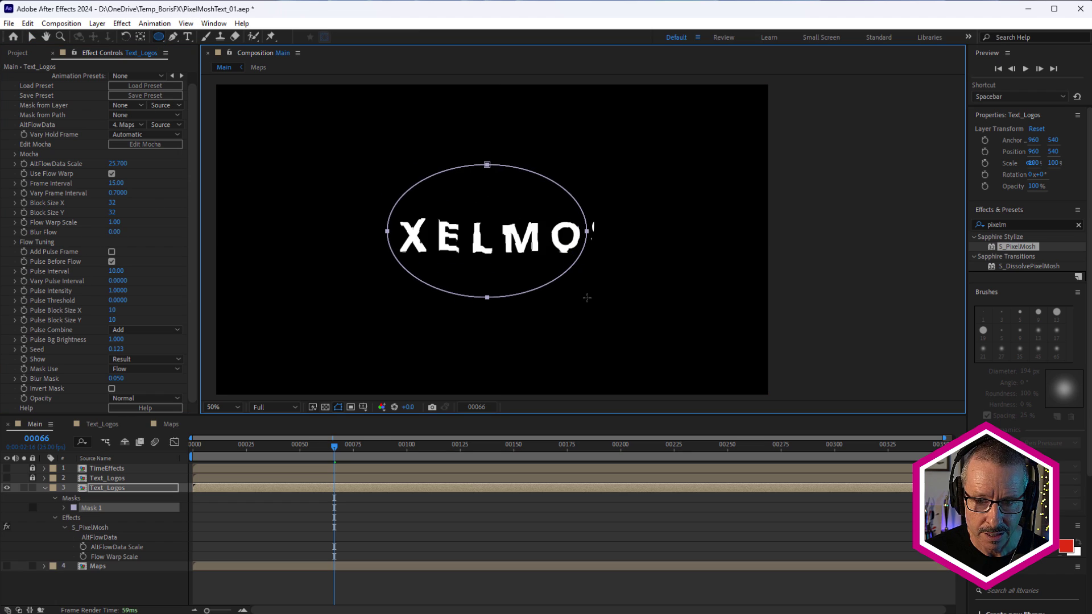
left_click(64, 508)
left_click(102, 489)
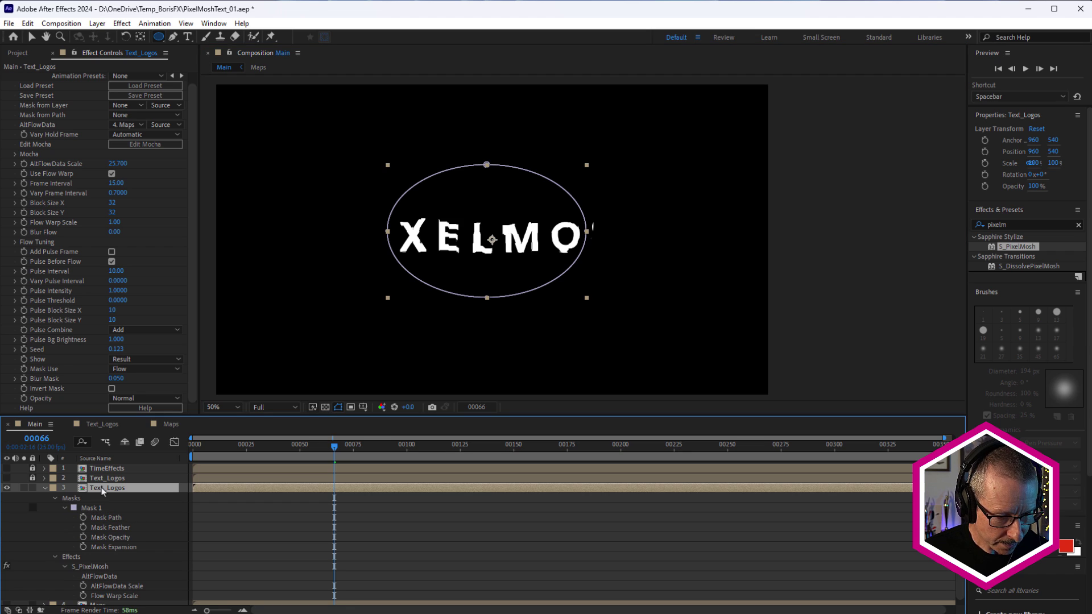
key("m")
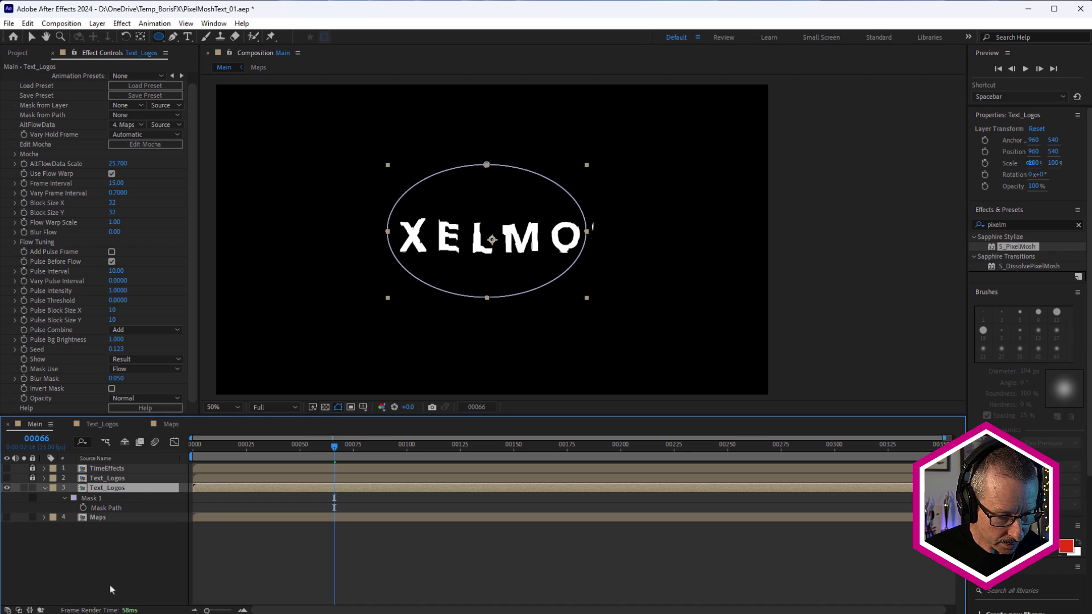
Set Mask 1's mode to None so it no longer crops the text
left_click(19, 610)
left_click(197, 489)
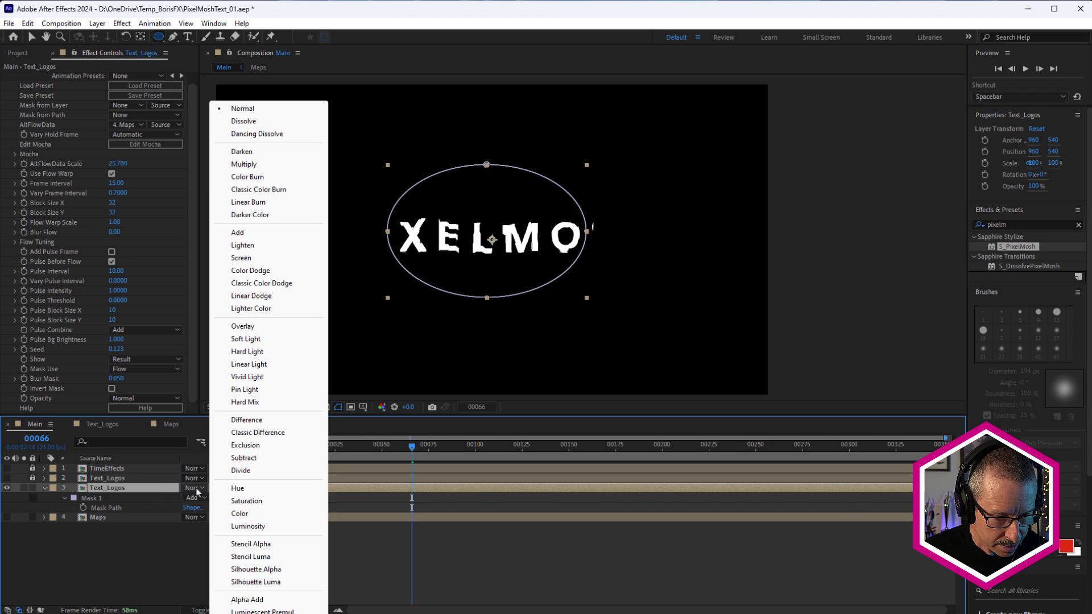
left_click(105, 495)
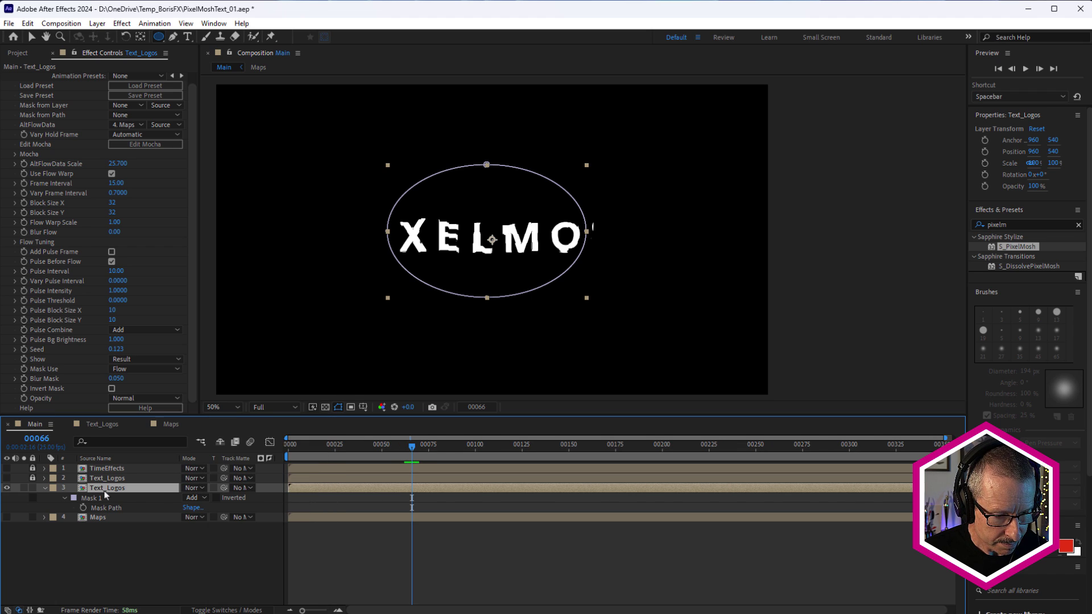
left_click(201, 498)
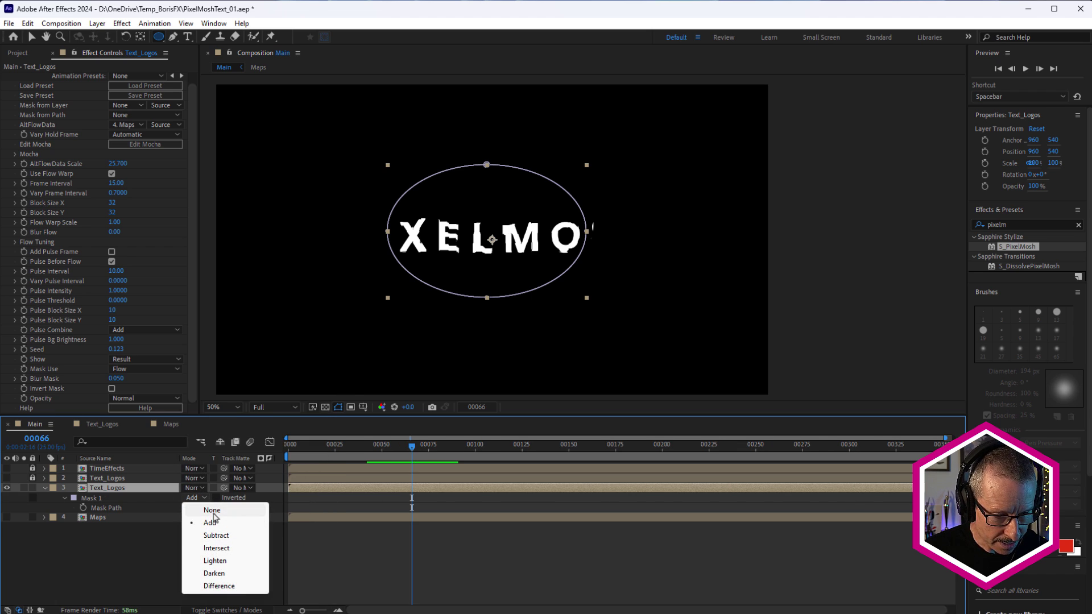
left_click(212, 511)
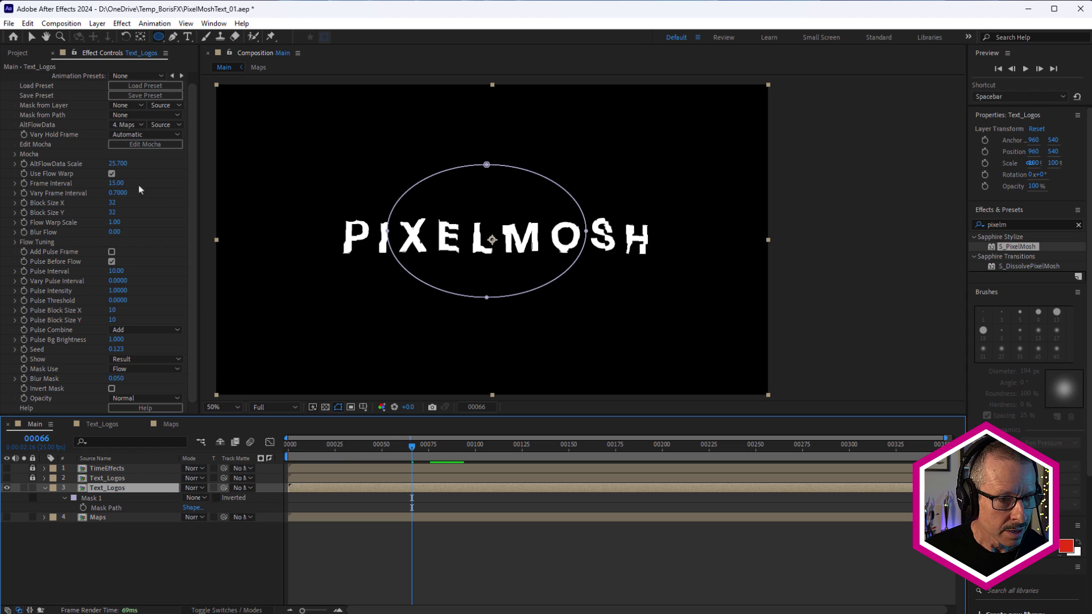
Set S_PixelMosh's Mask from Path to Mask 1
scroll(48, 156, "up", 1)
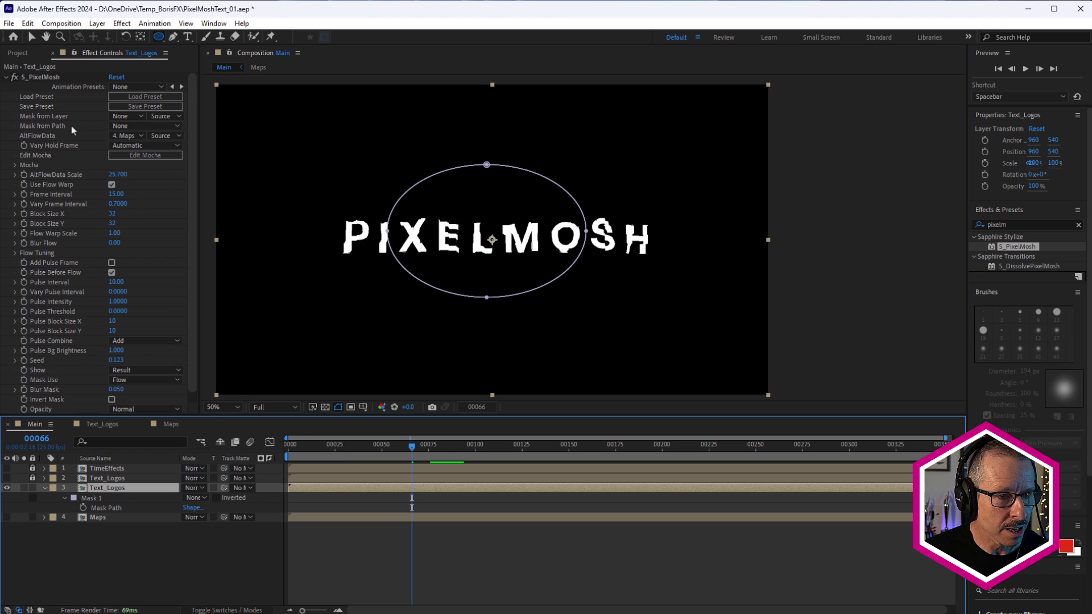
left_click(142, 125)
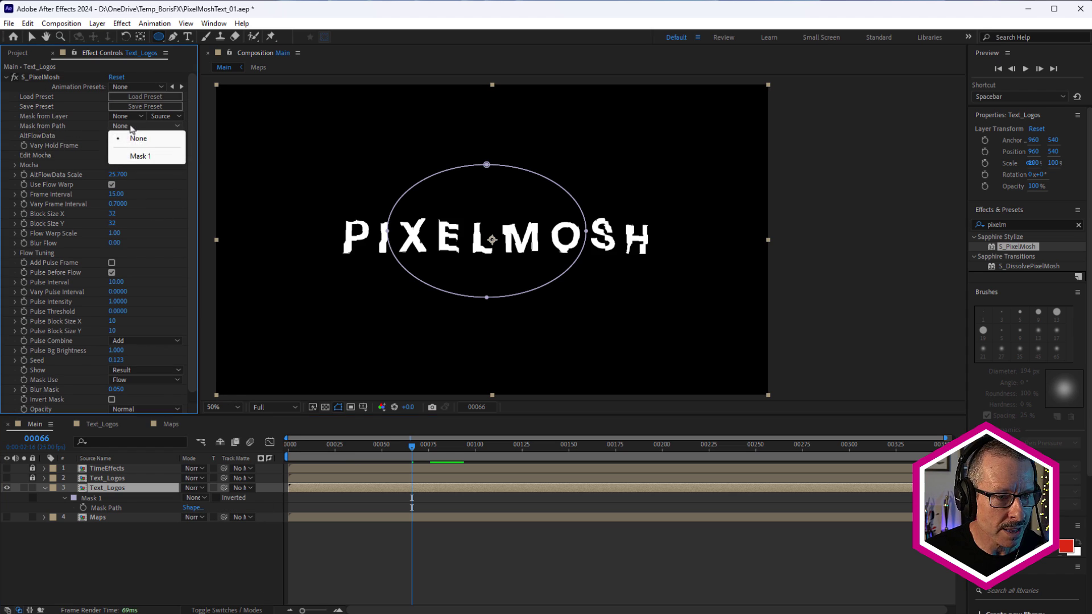
left_click(142, 153)
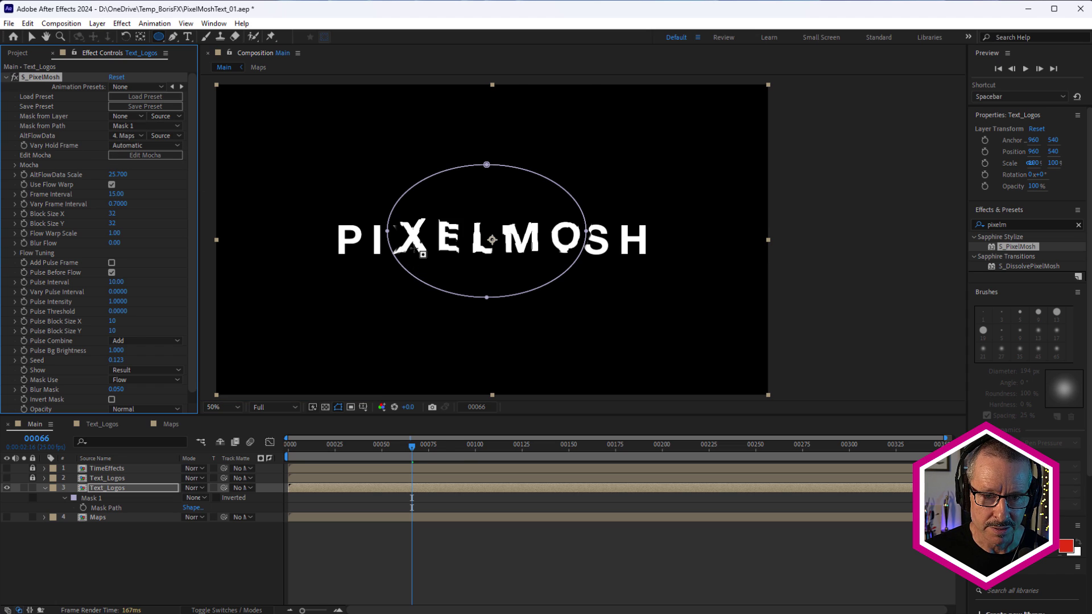
scroll(416, 250, "up", 2)
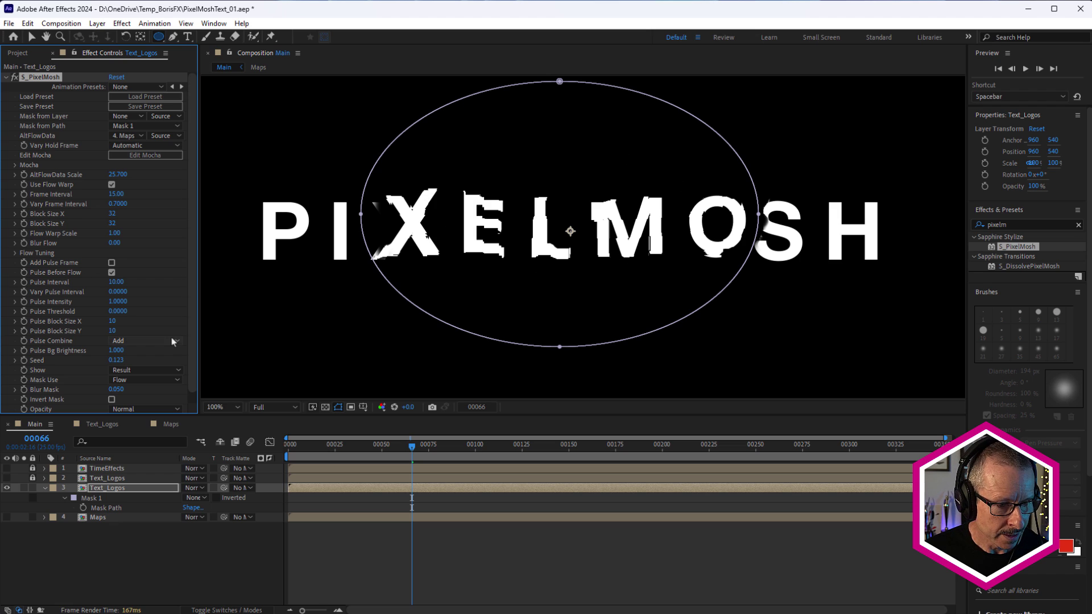
Scrub S_PixelMosh's Blur Mask up, preview the glitch, then fine-tune it to 2.860
scroll(190, 292, "down", 1)
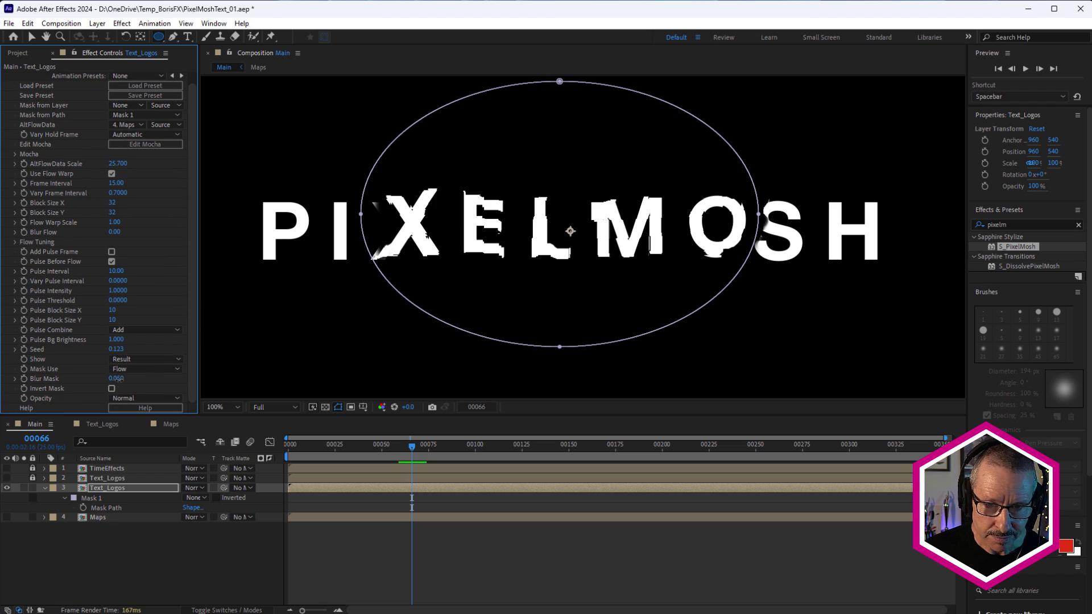
left_click_drag(117, 378, 310, 379)
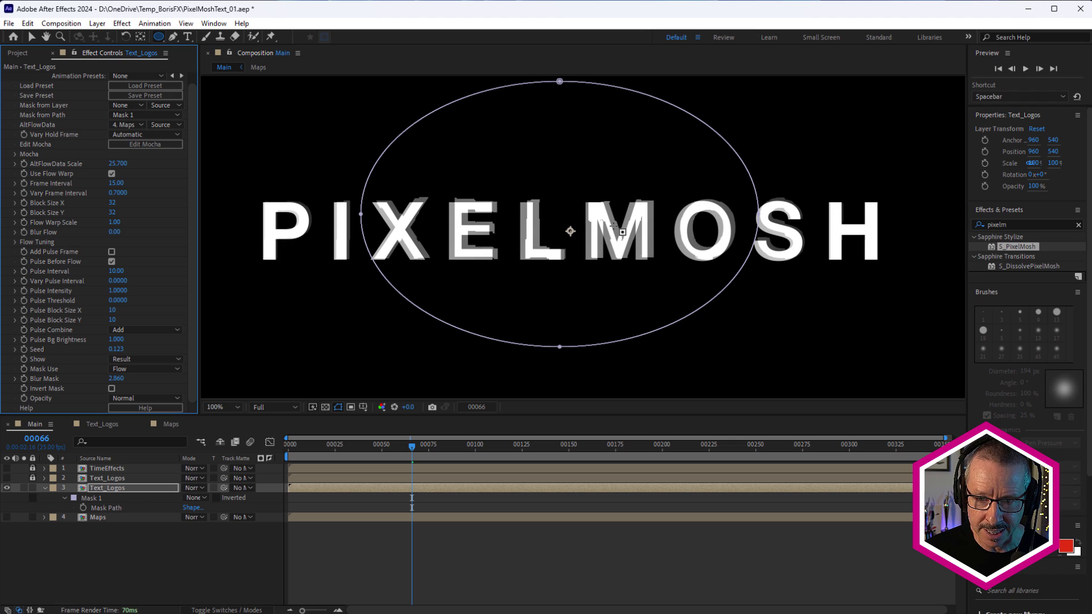
left_click_drag(362, 449, 425, 498)
left_click_drag(121, 384, 83, 394)
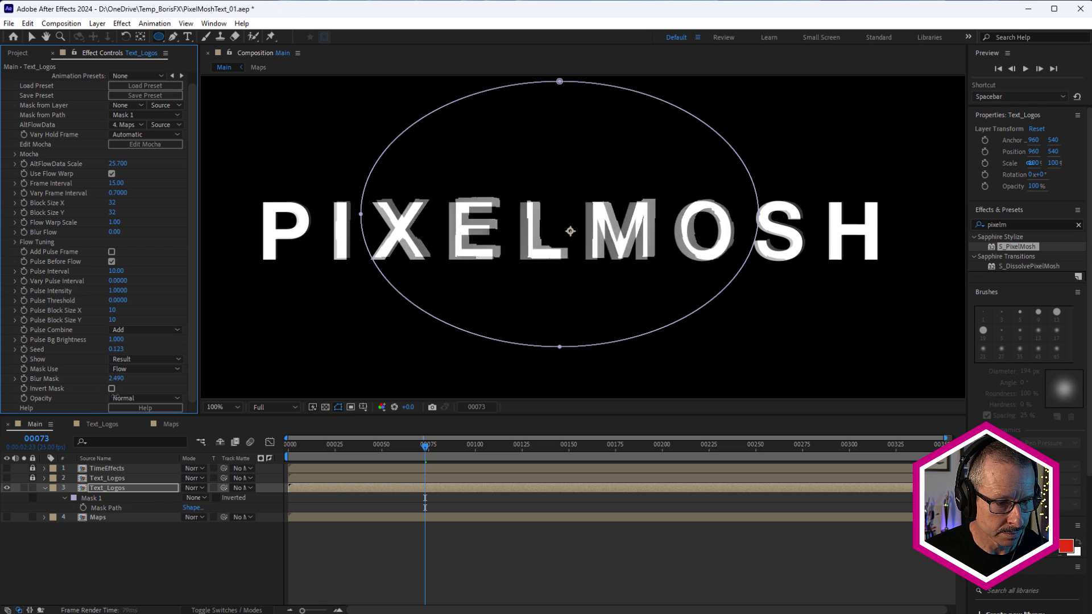
mouse_move(153, 398)
left_mouse_down()
mouse_move(99, 400)
mouse_move(141, 394)
left_mouse_up()
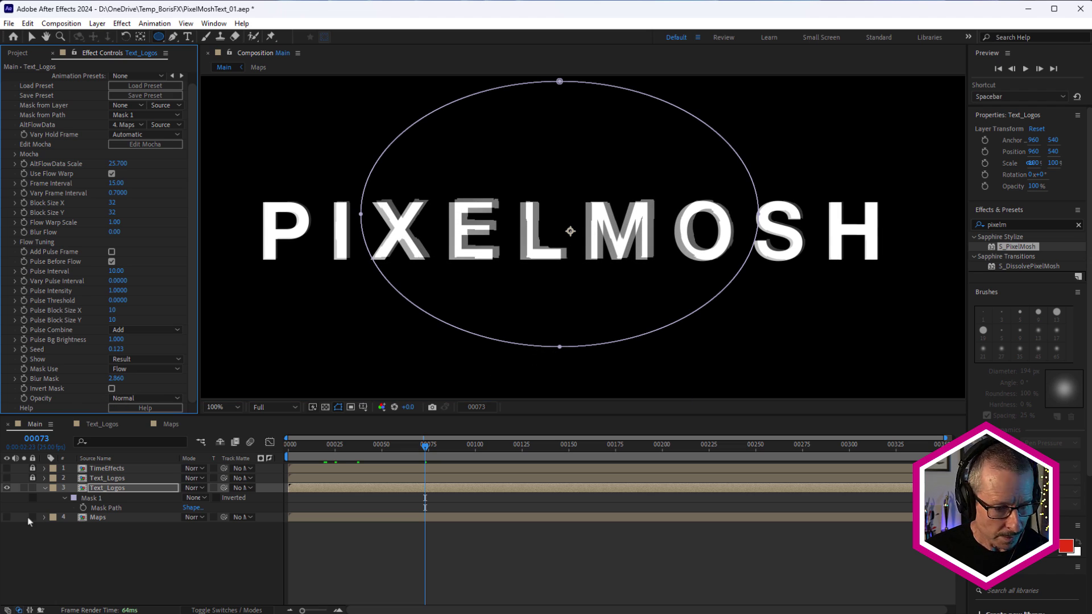
Make the second Text_Logos layer visible, unlock and select it, and turn off its second PixelMosh effect
left_click(7, 478)
left_click(32, 478)
left_click(111, 478)
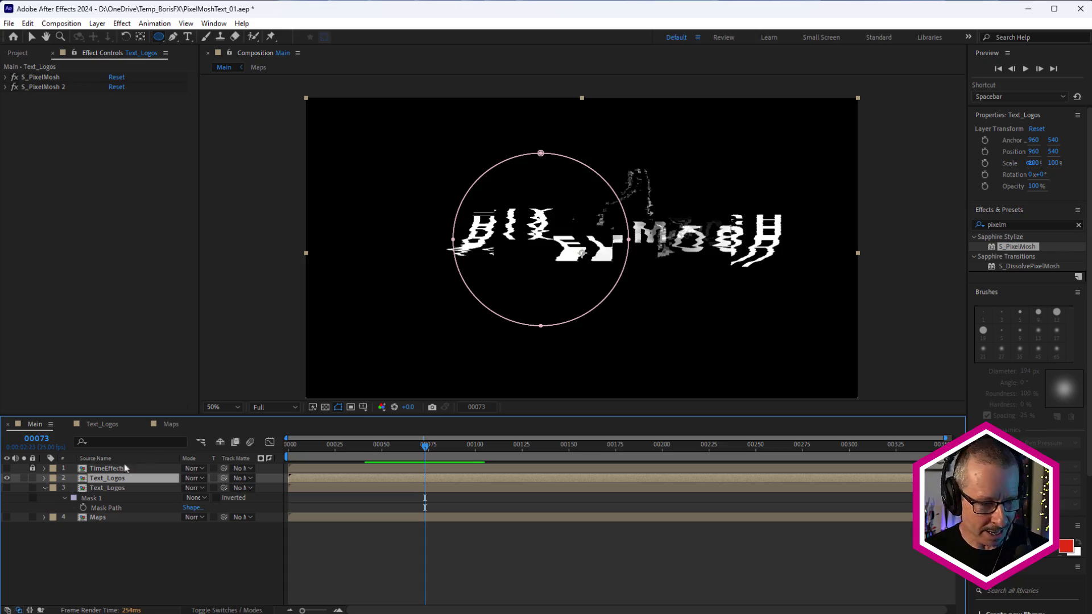
left_click(15, 87)
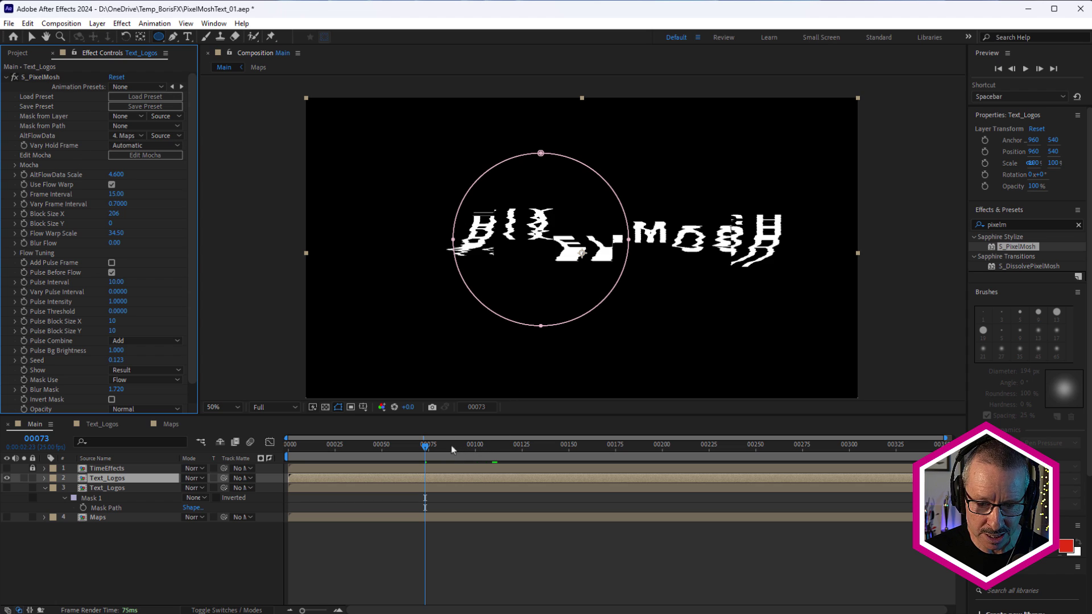
left_click_drag(451, 446, 519, 462)
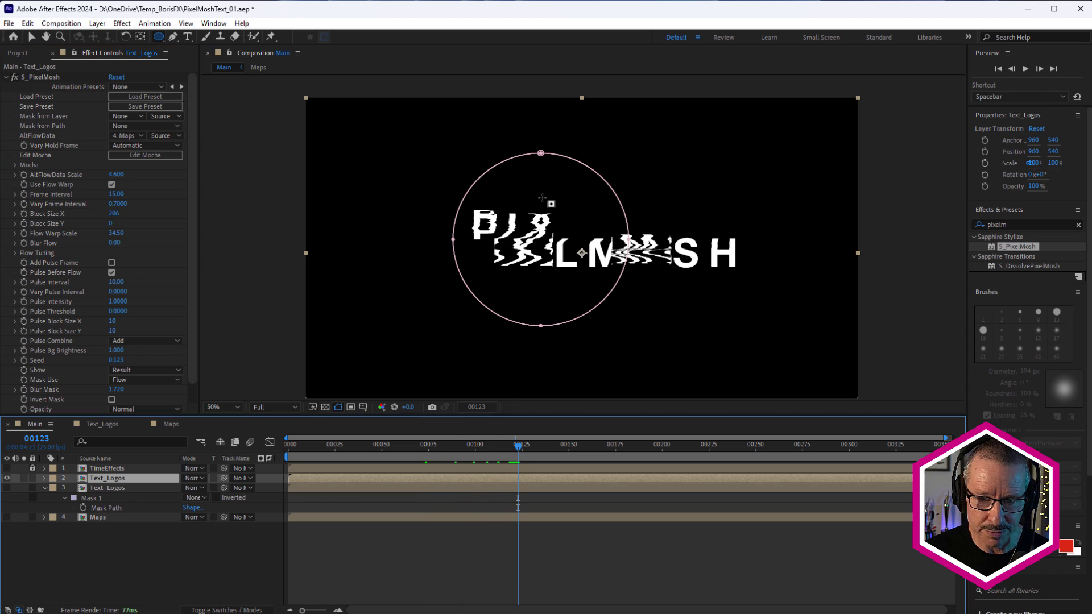
Enlarge the first PixelMosh's horizontal Block Size and preview the animation with it
left_click(37, 78)
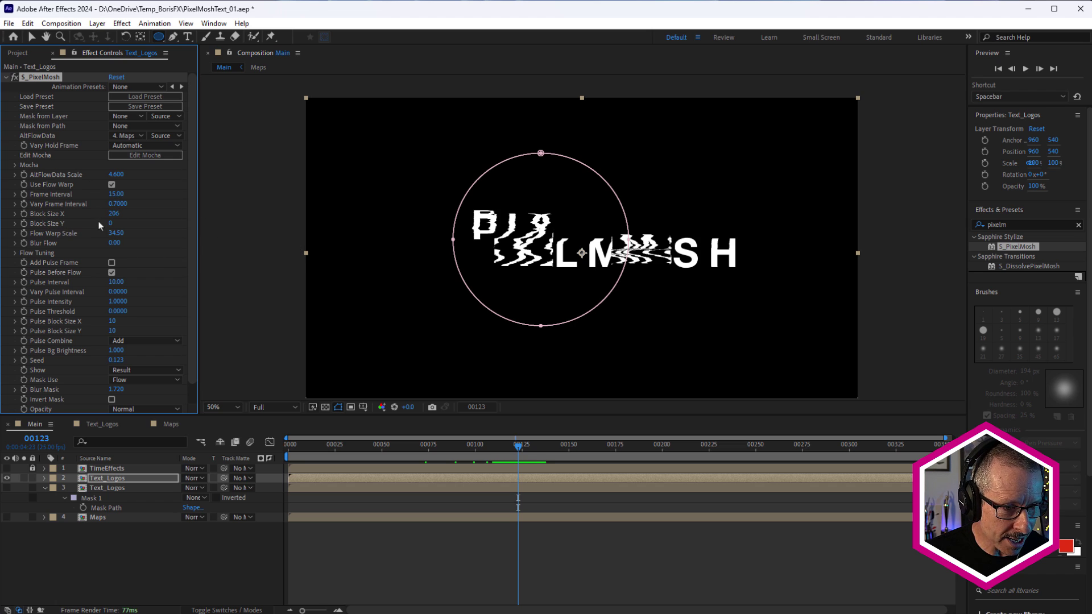
left_click_drag(114, 214, 149, 222)
left_click_drag(383, 446, 912, 511)
scroll(576, 235, "up", 2)
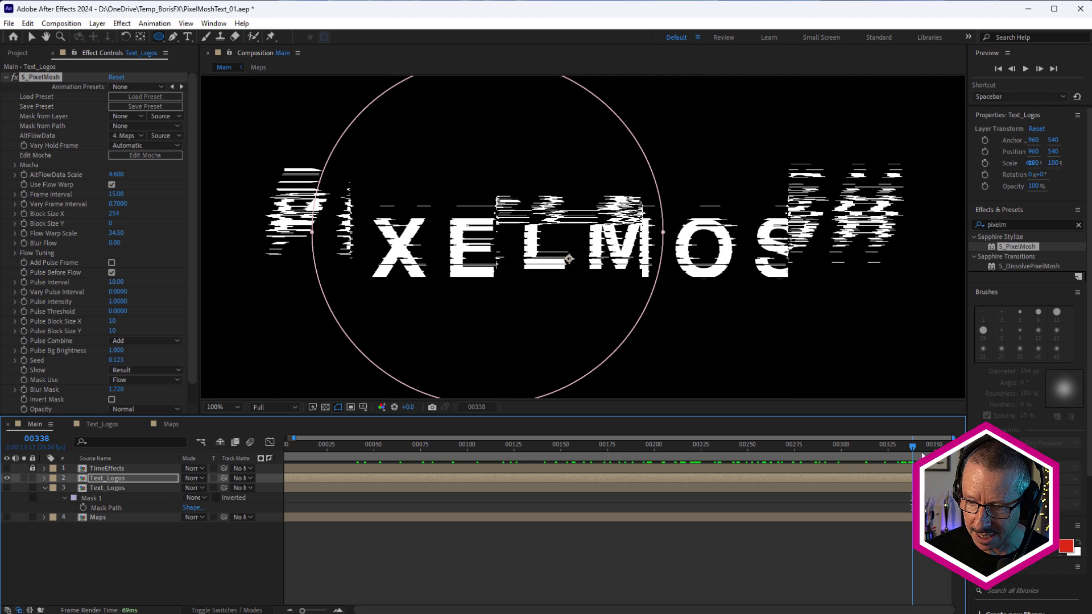
left_click_drag(912, 447, 833, 421)
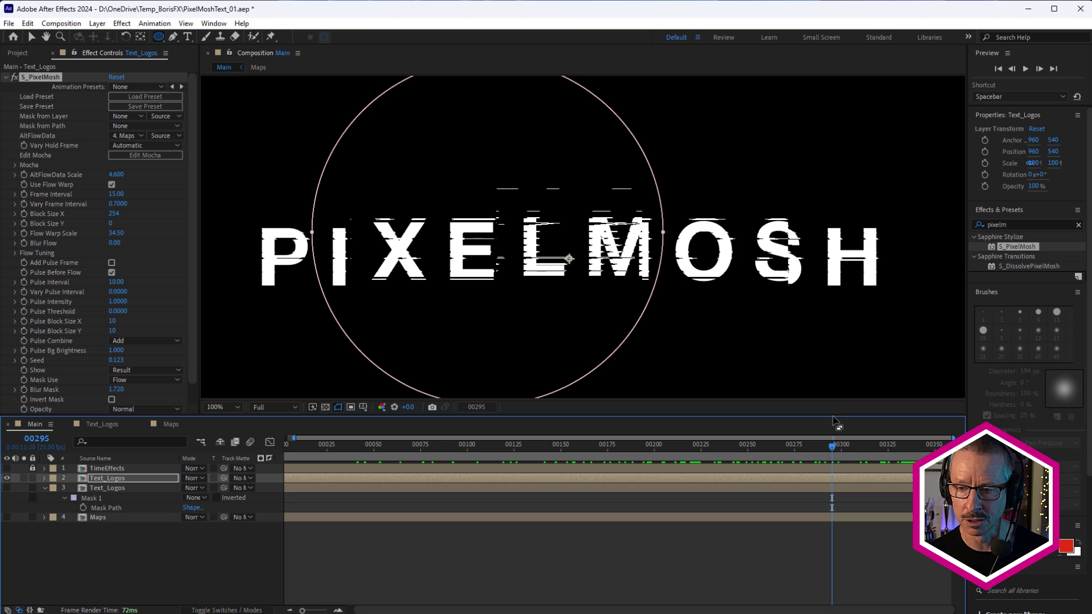
scroll(739, 299, "down", 2)
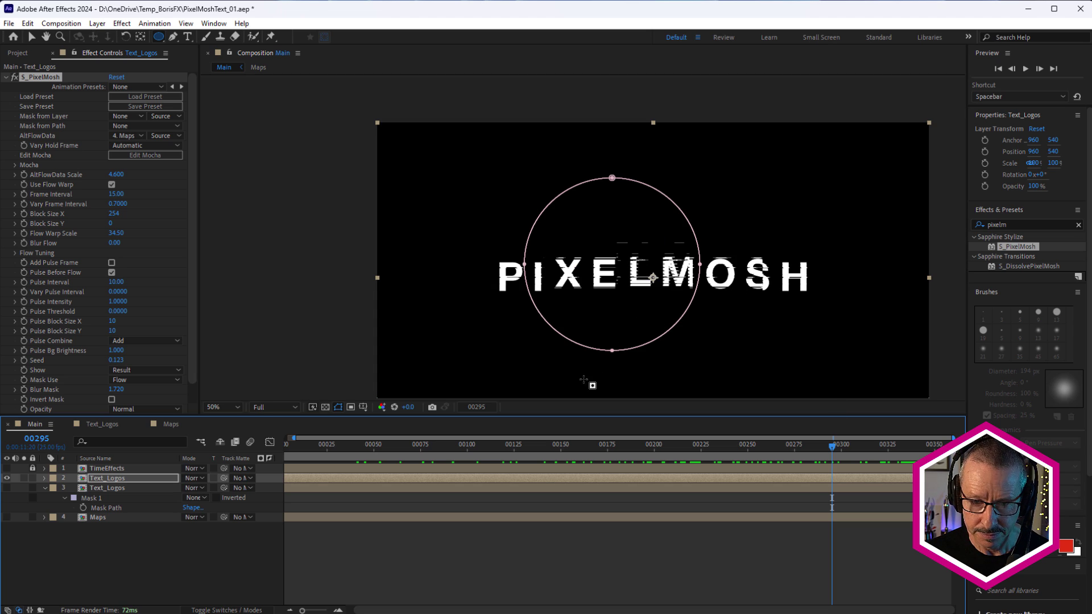
Solo the BorisFX logo layer in Text_Logos, then return to Main at frame 47 to view the glitch
left_click(111, 428)
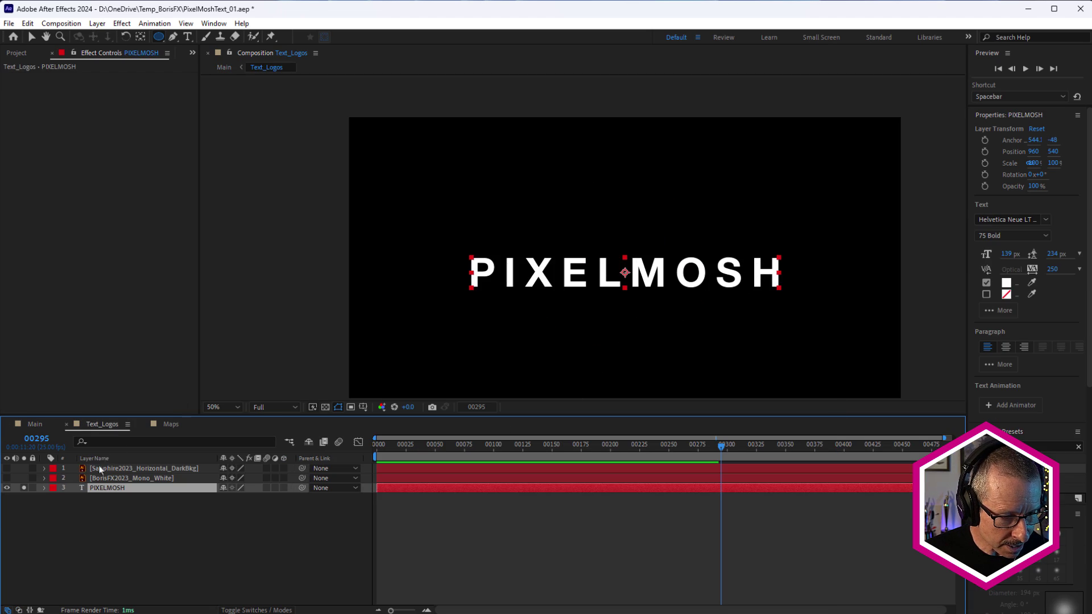
left_click(23, 479)
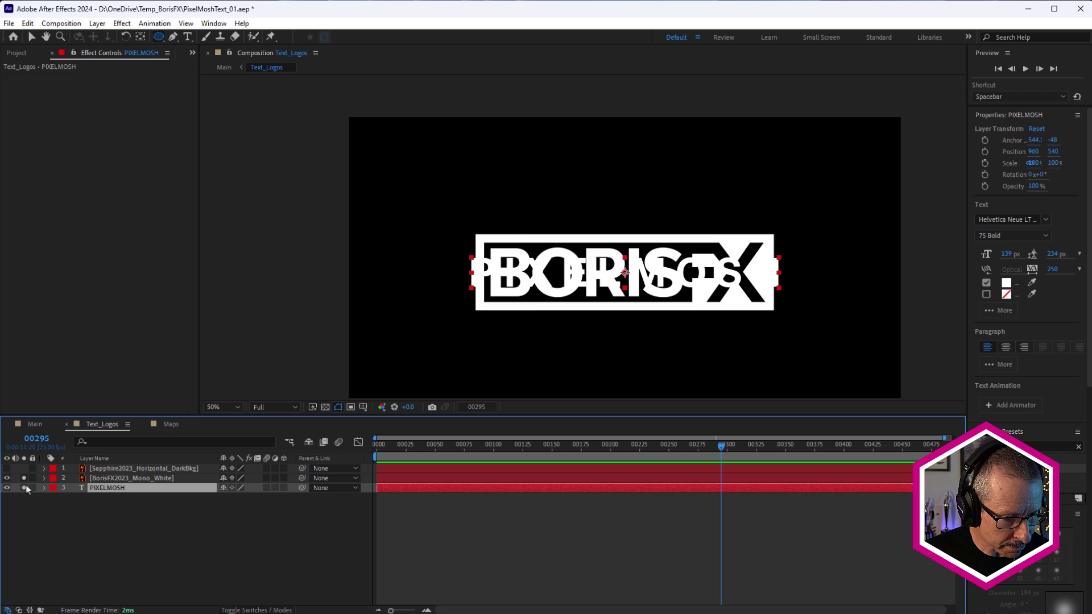
left_click(36, 424)
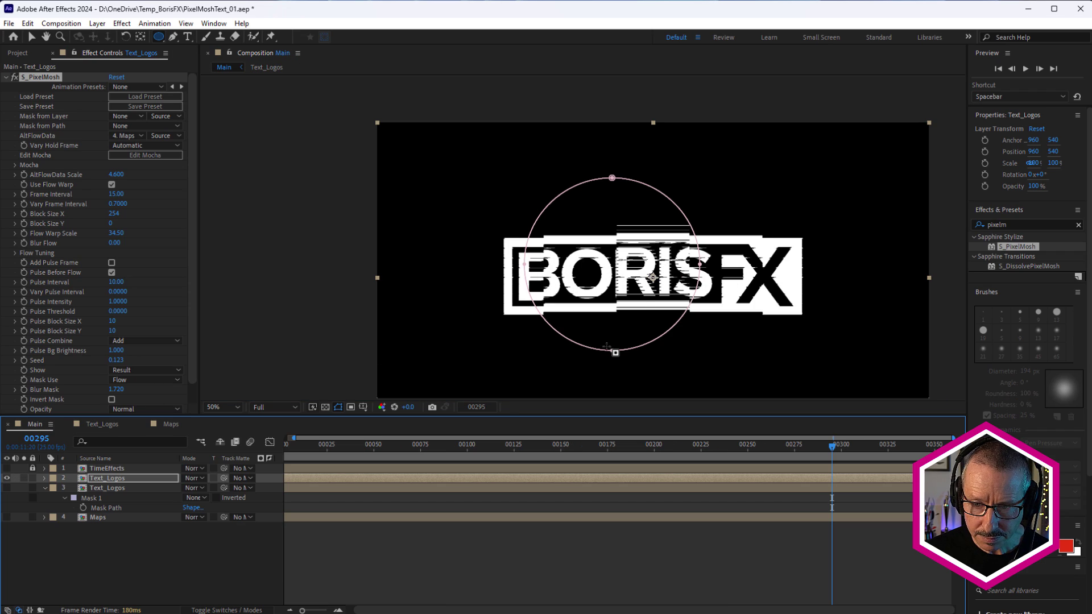
scroll(635, 222, "up", 2)
left_click_drag(832, 432, 368, 468)
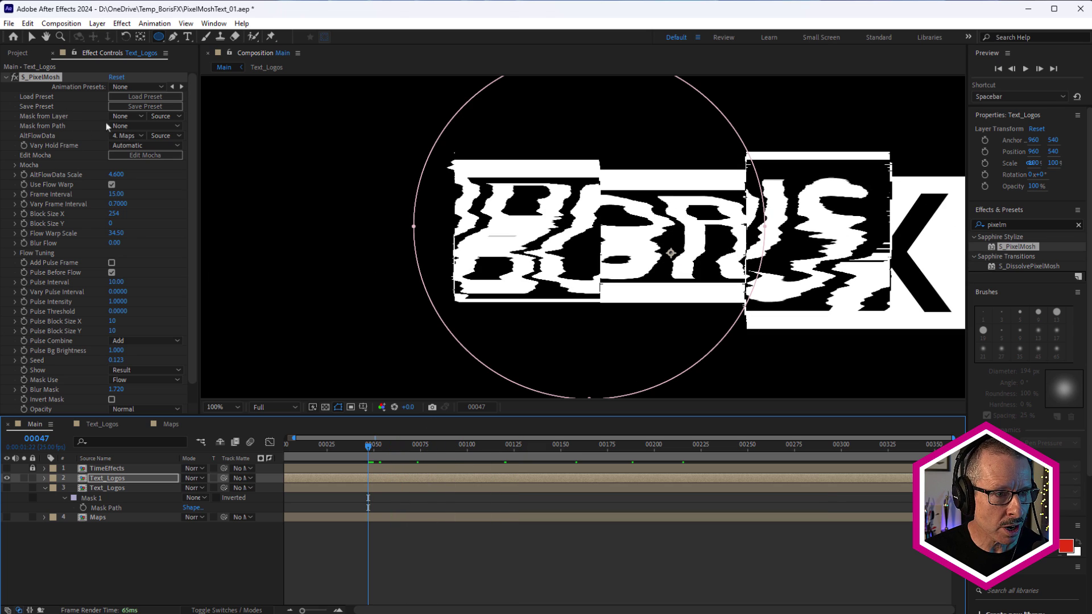
scroll(696, 226, "down", 2)
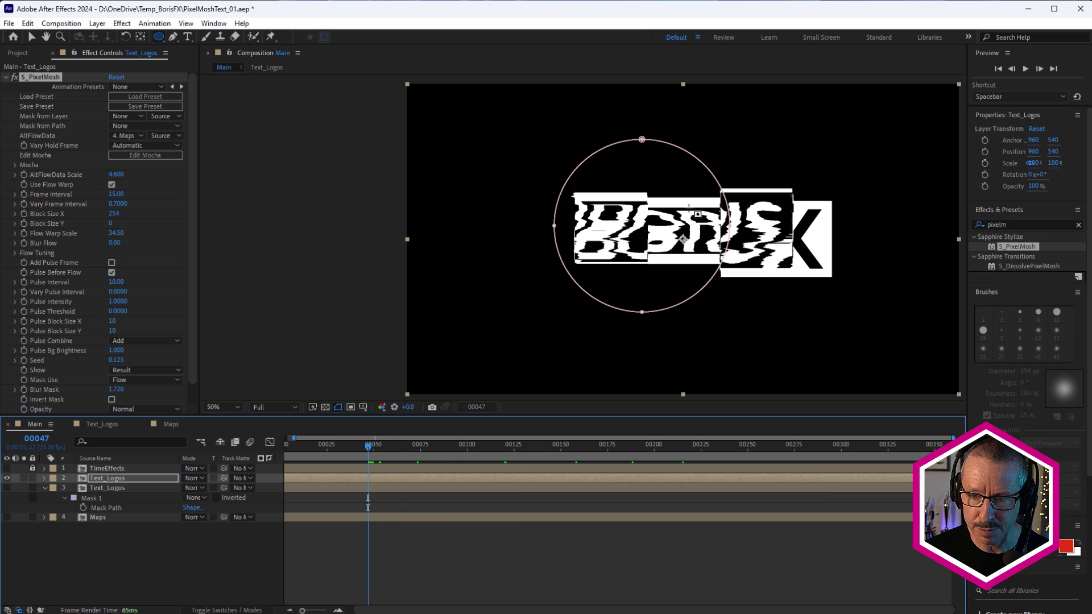
Duplicate S_PixelMosh into S_PixelMosh 2 and reduce its Block Size X to 3
left_click(6, 77)
key("ctrl+d")
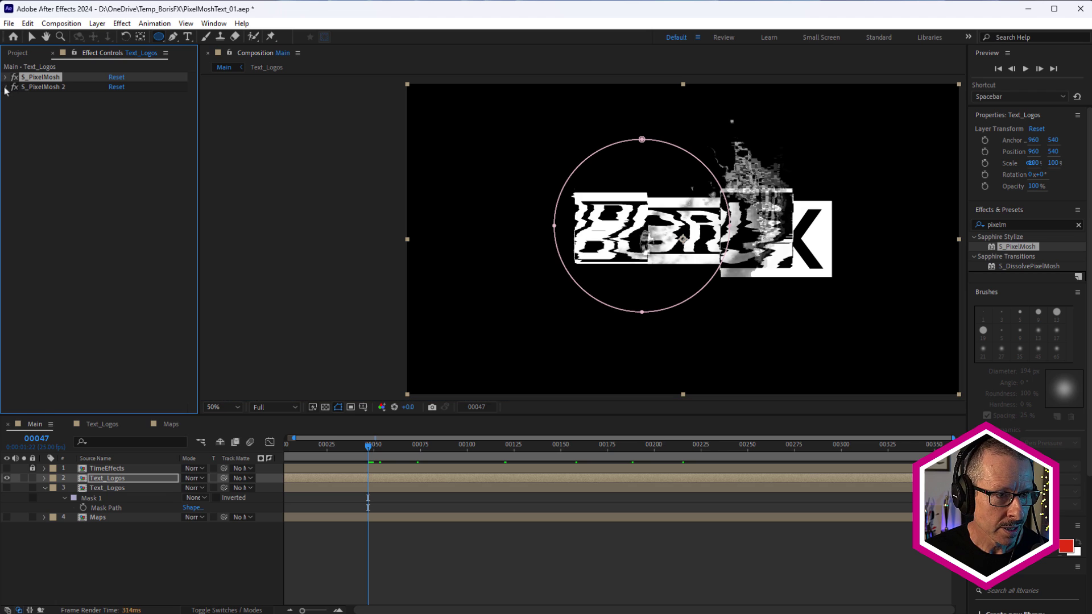
left_click(7, 87)
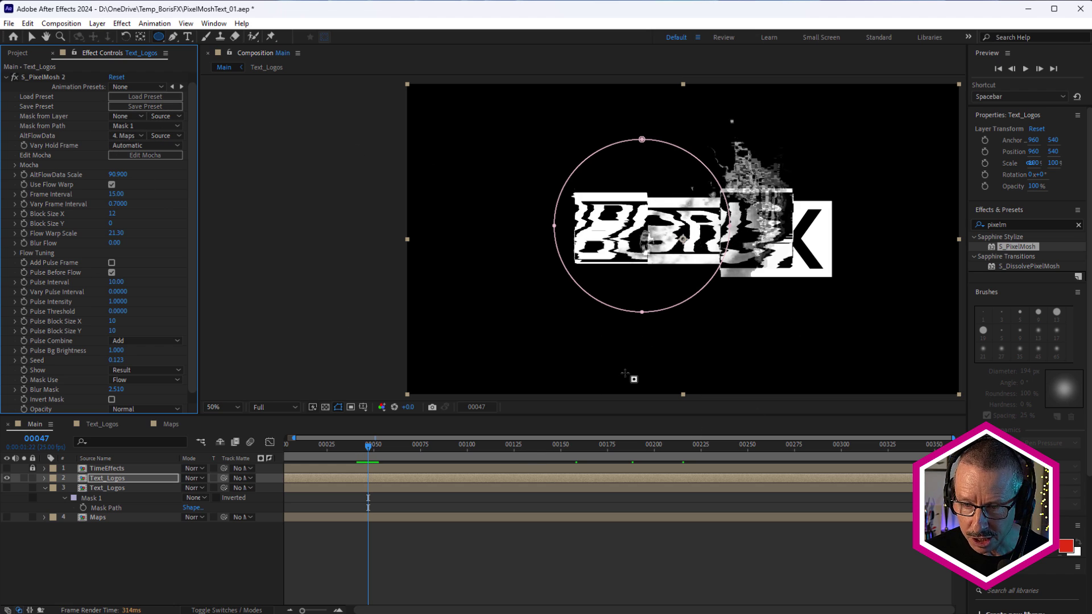
left_click_drag(370, 448, 422, 446)
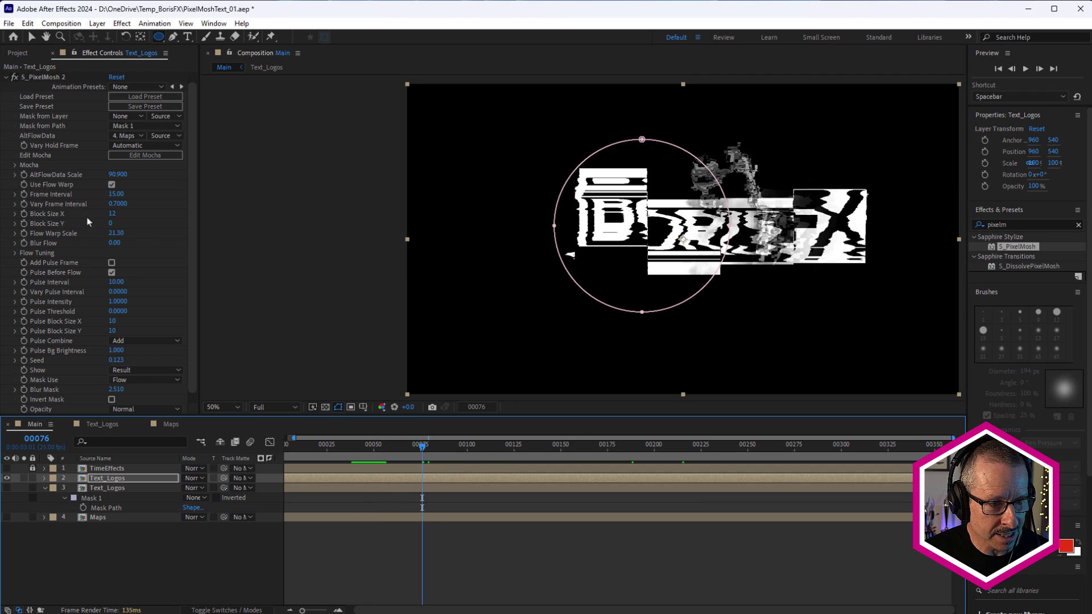
left_click_drag(113, 216, 109, 213)
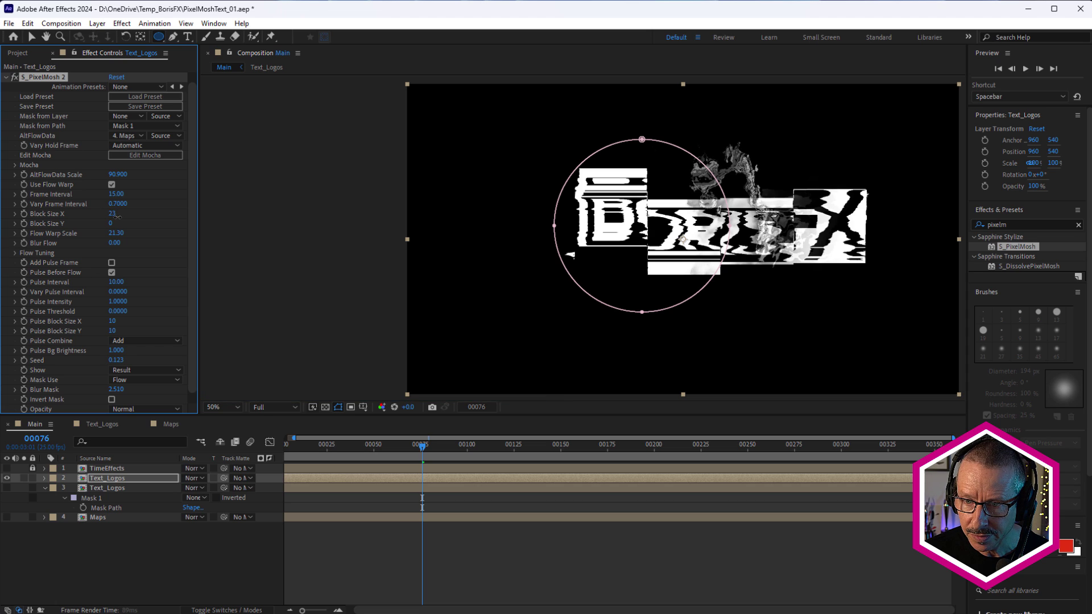
left_click_drag(116, 216, 135, 224)
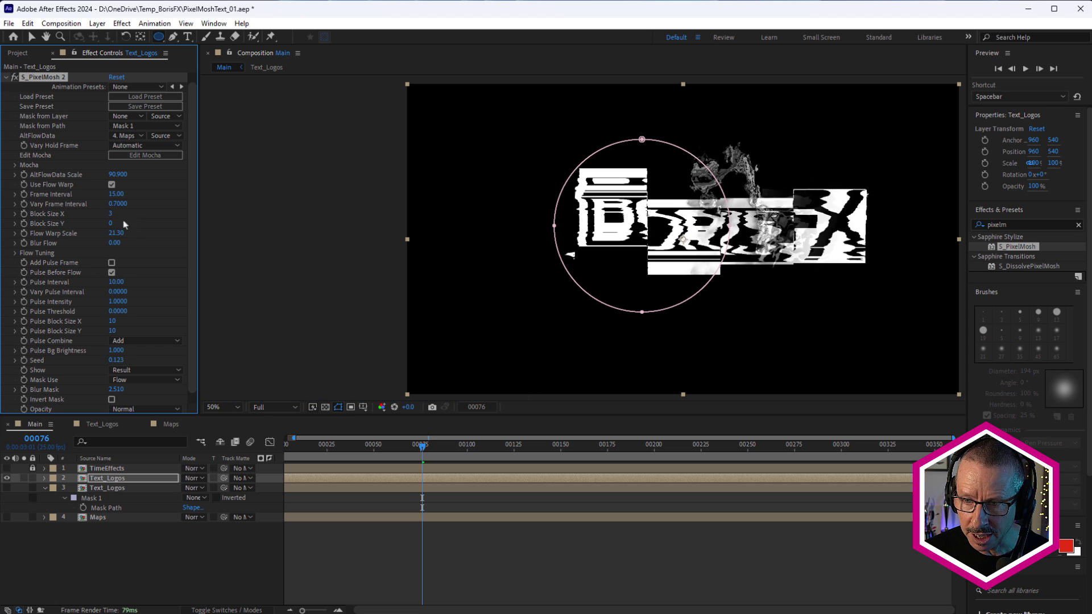
scroll(774, 198, "up", 1)
Scrub through the glitched BorisFX logo, settling around frames 320–328 where it resolves
left_click_drag(422, 446, 461, 474)
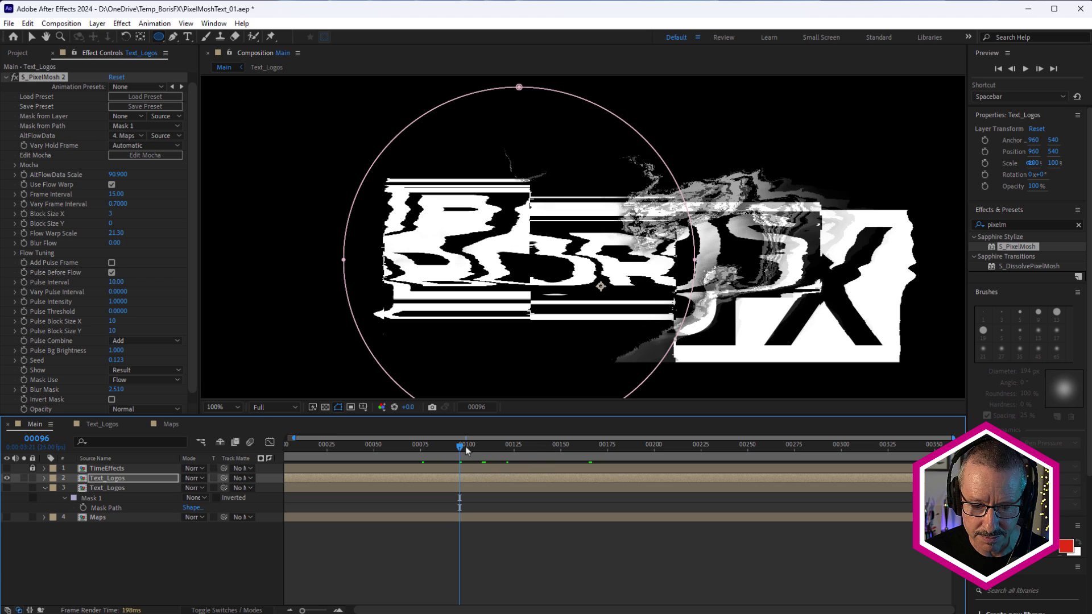
left_click_drag(466, 450, 695, 447)
scroll(713, 235, "down", 2)
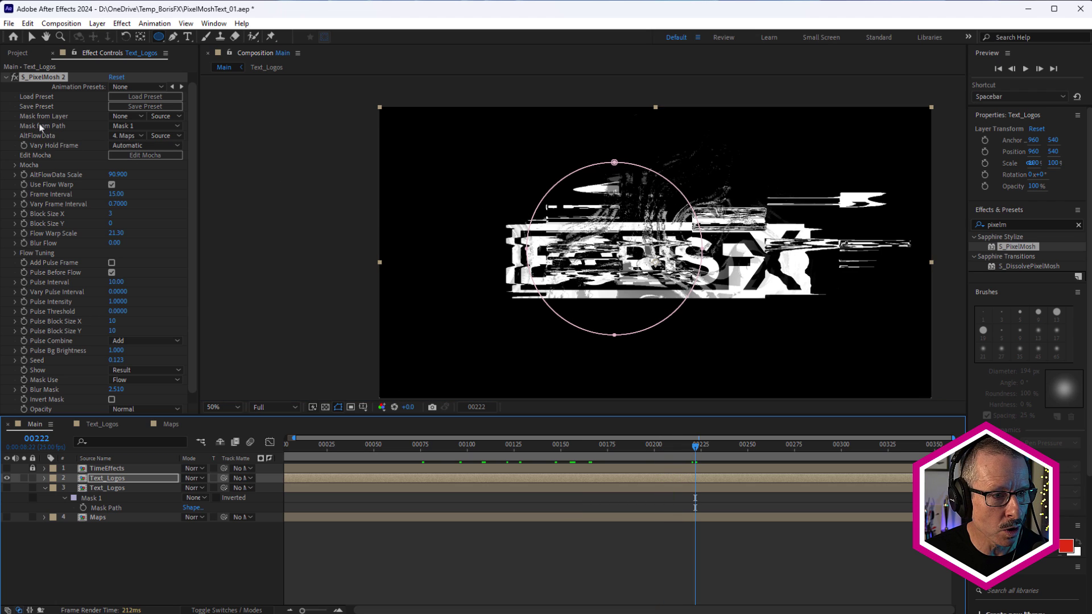
left_click_drag(691, 460, 939, 452)
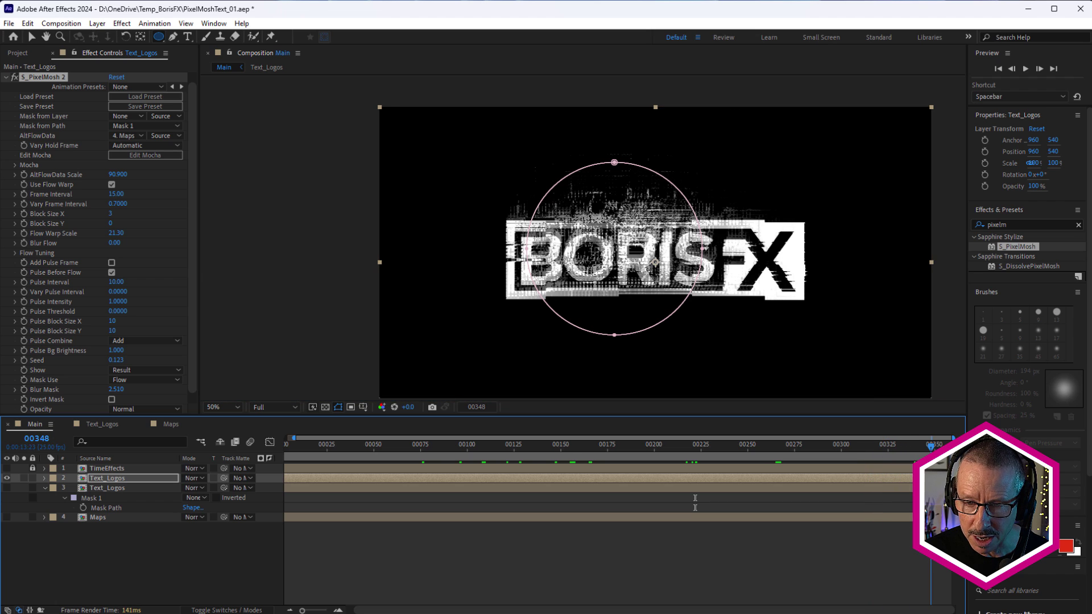
key("Page_Up")
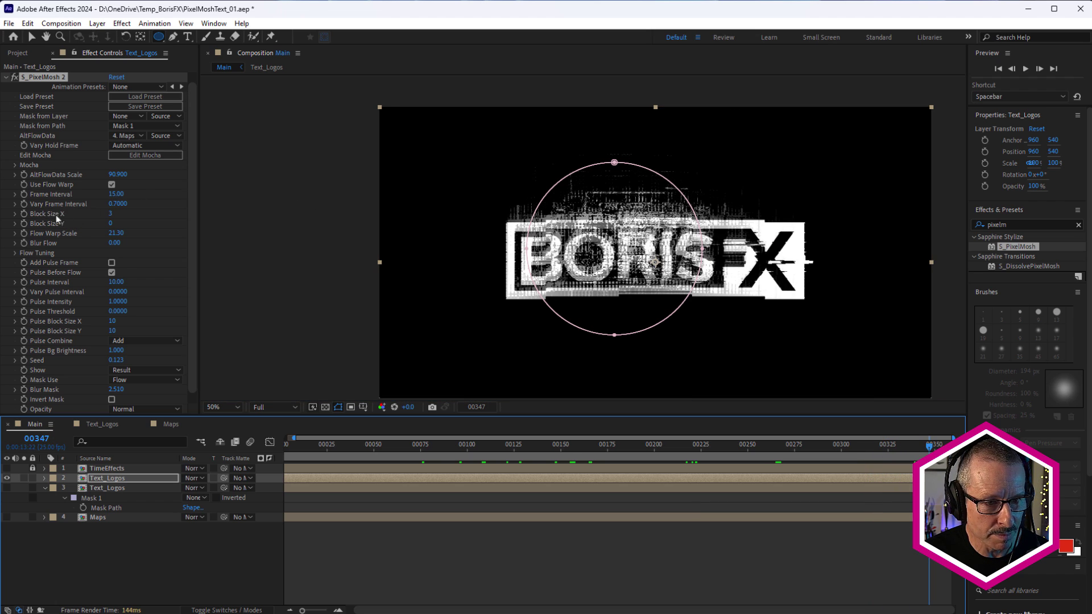
scroll(679, 262, "up", 2)
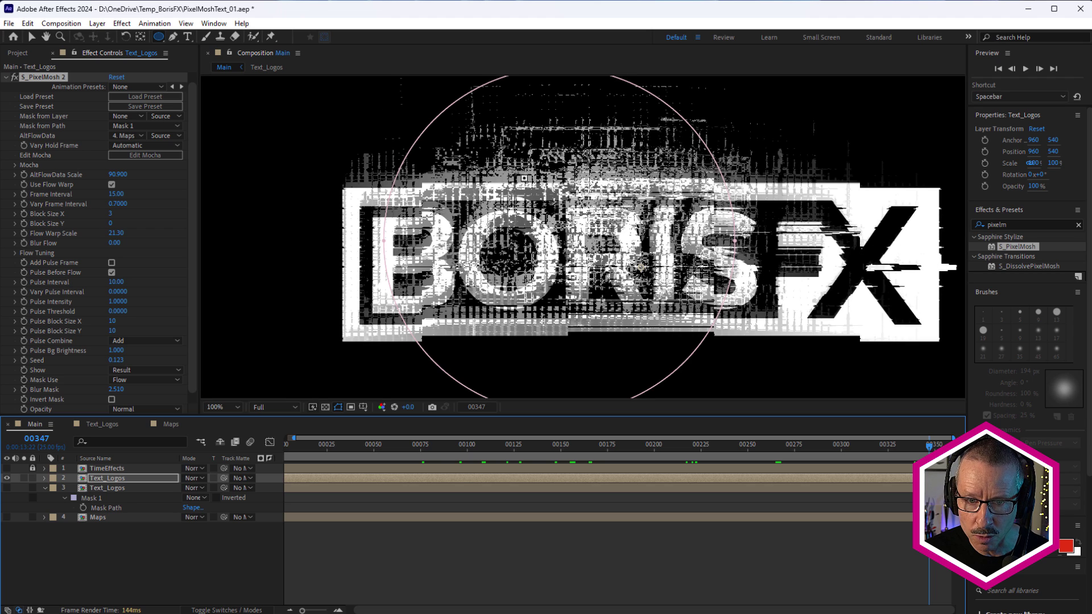
left_click_drag(924, 451, 893, 448)
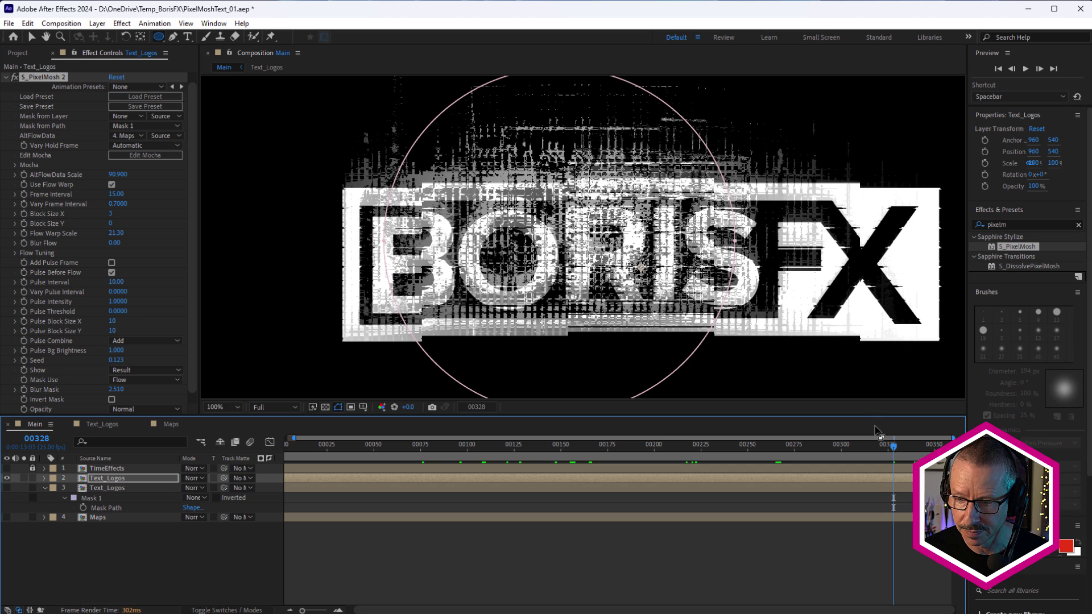
left_click_drag(875, 448, 890, 467)
scroll(762, 291, "down", 2)
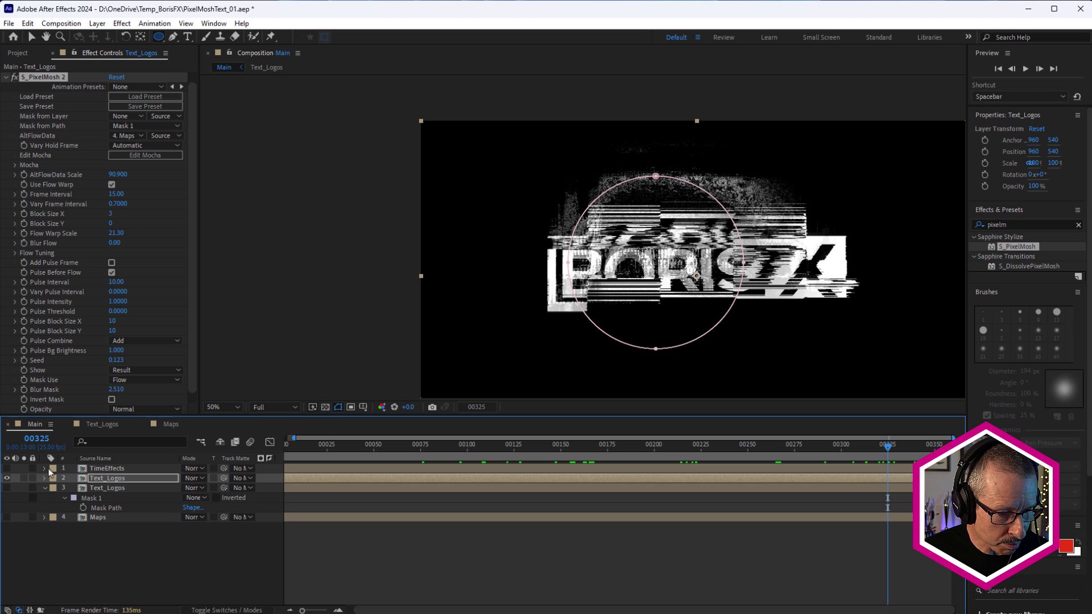
Show the TimeEffects layer, open the precomp, and preview its BorisFX logo glitch up to frame 46
left_click(7, 469)
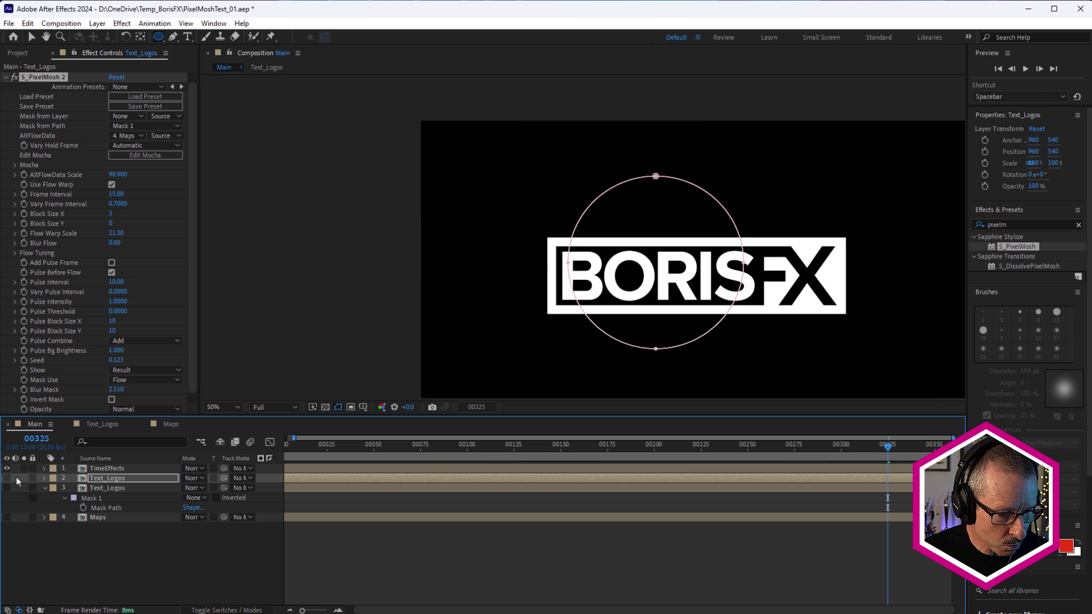
double_click(101, 471)
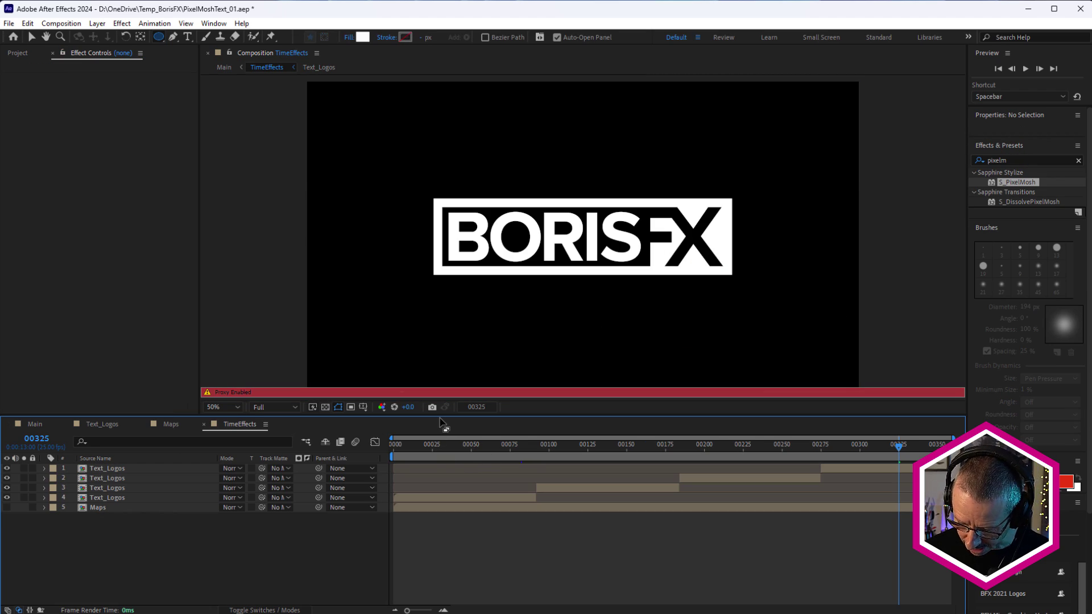
key("space")
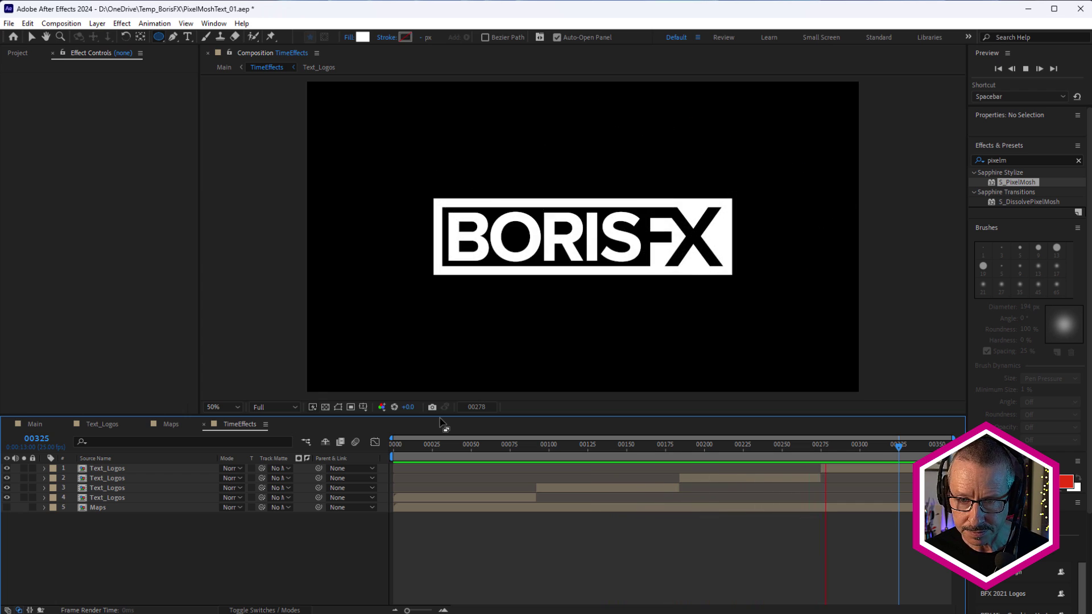
left_click_drag(442, 449, 466, 462)
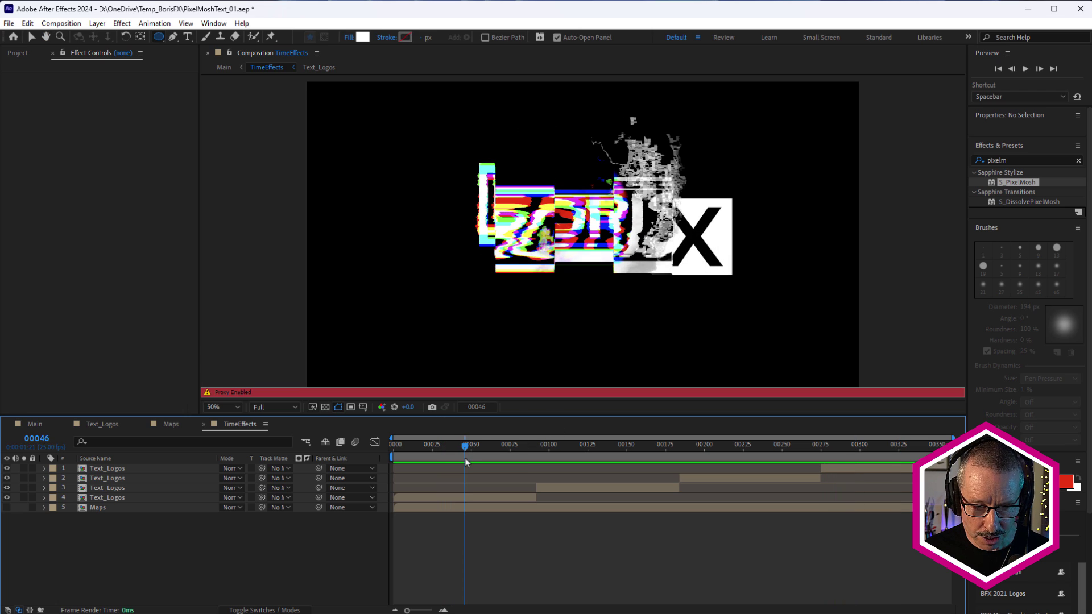
On the fourth Text_Logos layer, collapse both S_PixelMosh effects to show S_TimeWarpRGB, then scrub the animation start
left_click(463, 499)
left_click(7, 77)
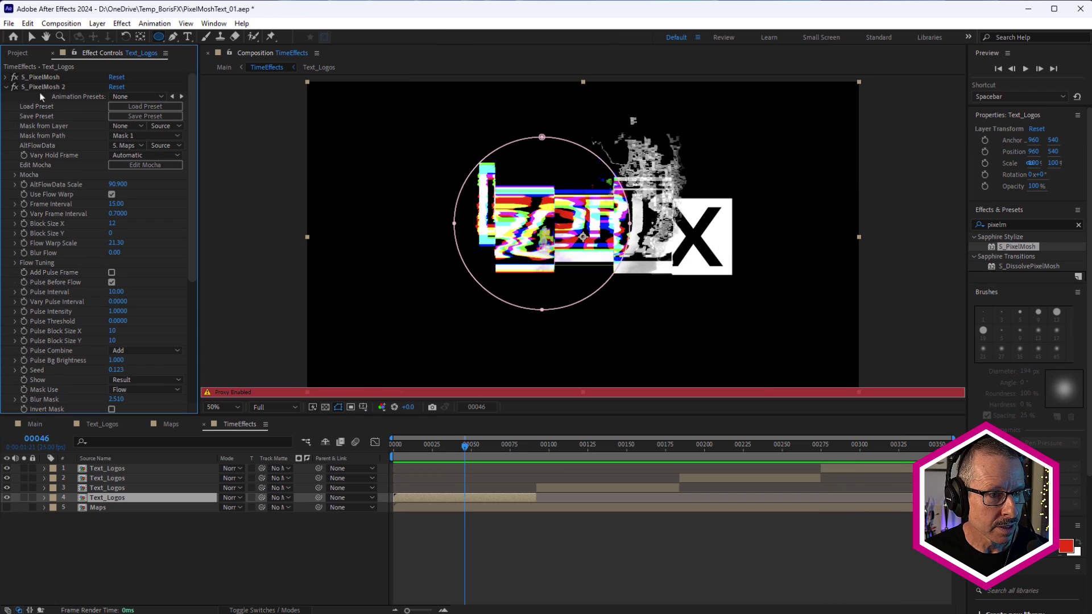
left_click(6, 88)
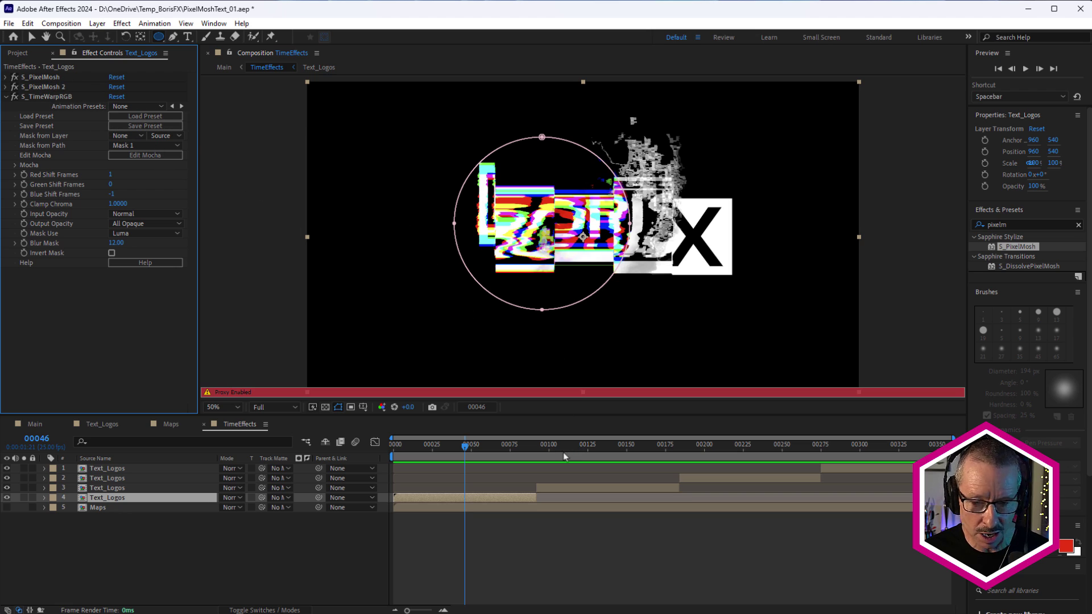
left_click_drag(413, 450, 587, 492)
On the third Text_Logos layer, collapse both S_PixelMosh effects to show S_Trails and scrub from frame 122
left_click(586, 489)
left_click(6, 77)
left_click(6, 86)
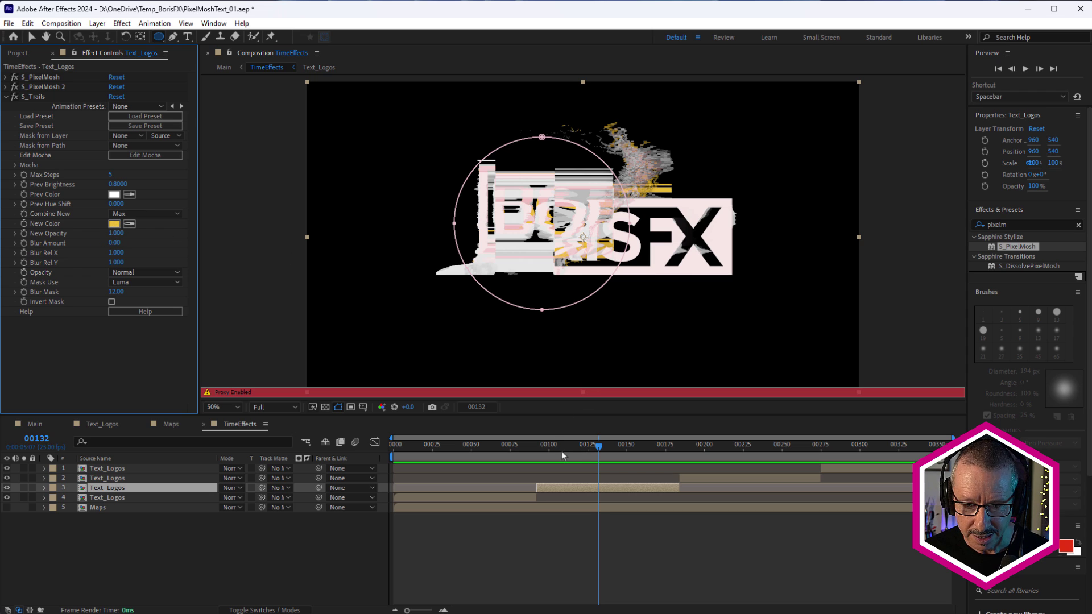
mouse_move(552, 459)
left_mouse_down()
mouse_move(596, 460)
mouse_move(551, 464)
mouse_move(560, 463)
left_mouse_up()
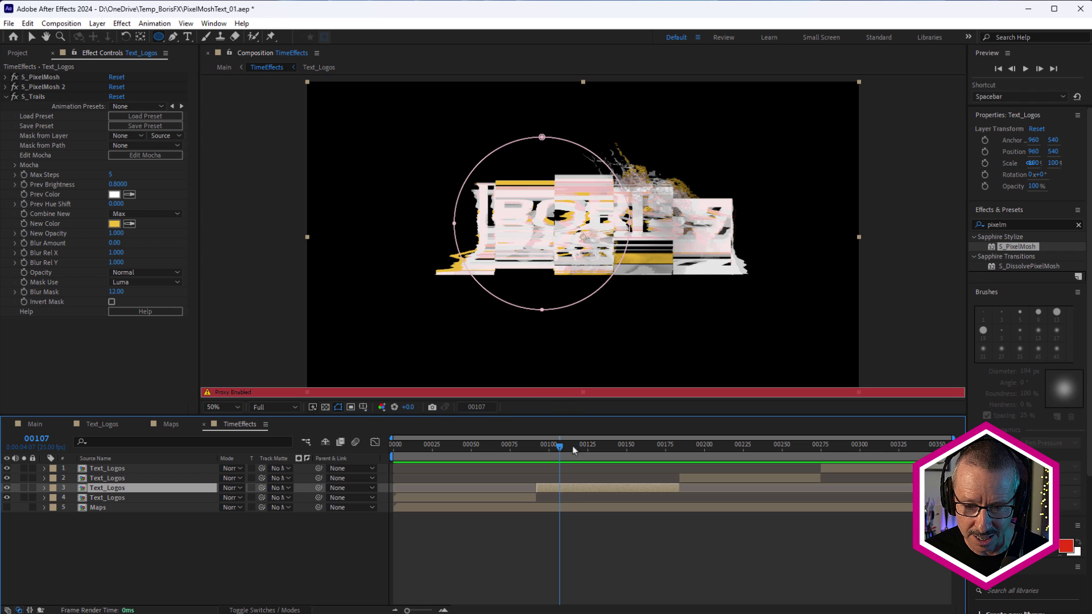
left_click_drag(572, 451, 731, 484)
Show the second Text_Logos layer's S_RandomEdits by collapsing both S_PixelMosh effects, then step forward one frame
left_click(735, 479)
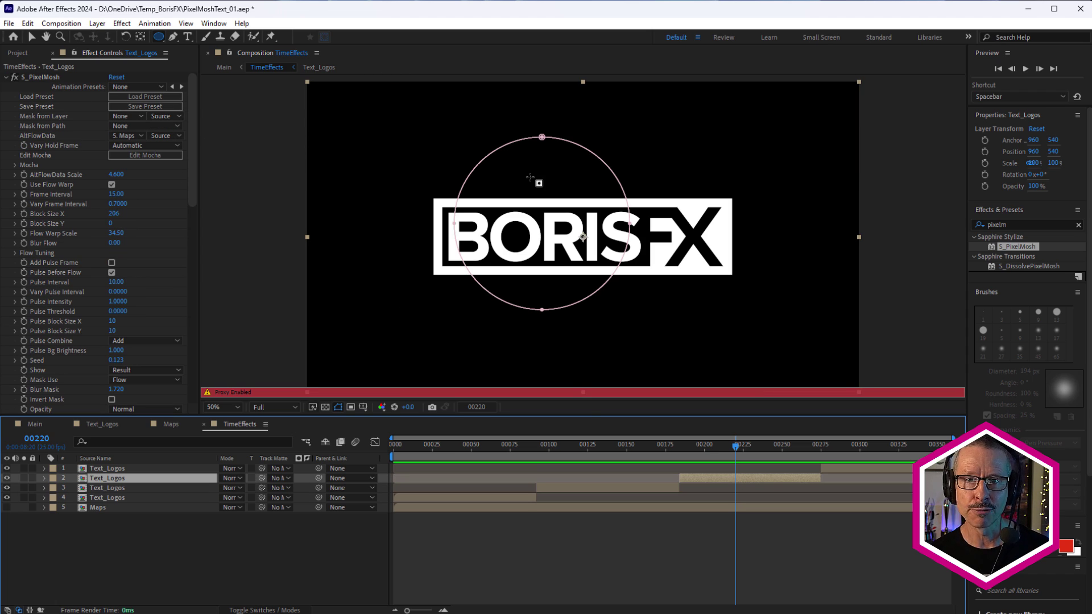
left_click(7, 77)
left_click(7, 87)
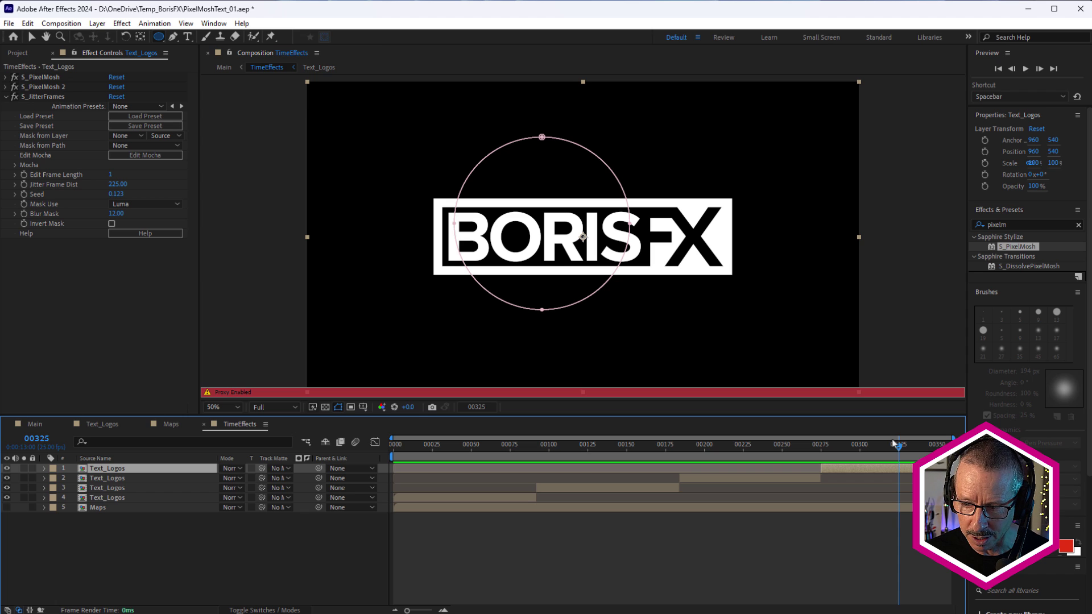
left_click(900, 447)
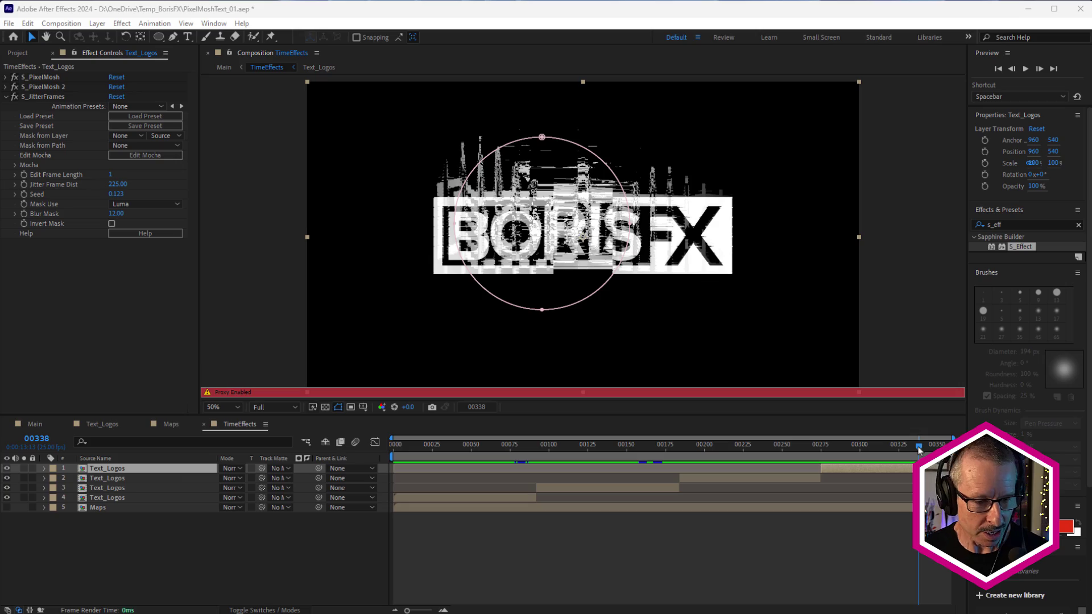
In Main, hide TimeEffects and place a visible duplicate of Text_Logos at the top of the stack
left_click(44, 426)
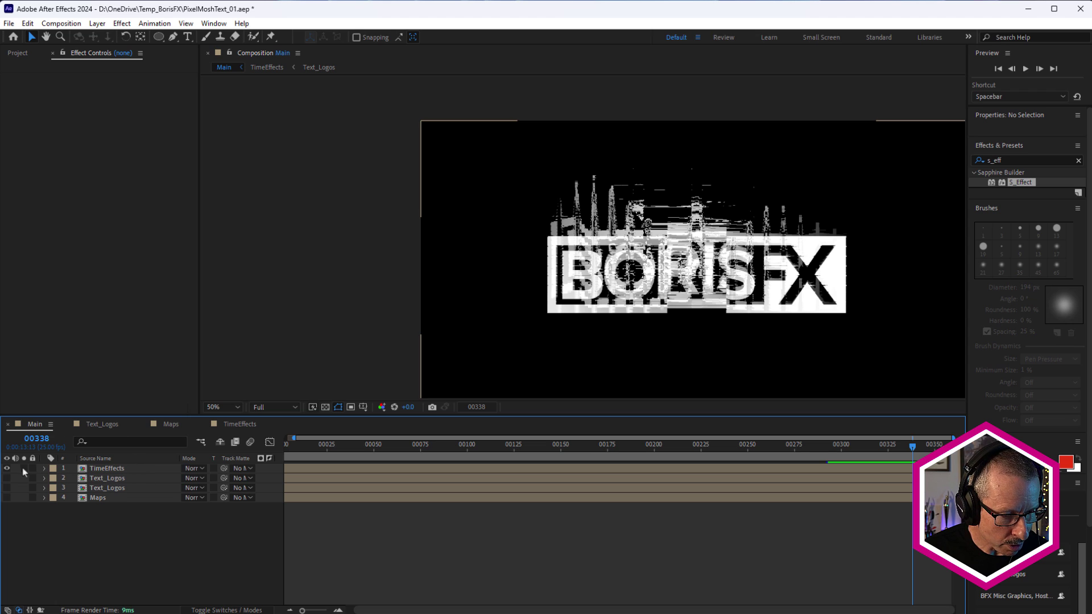
left_click(6, 468)
left_click(106, 479)
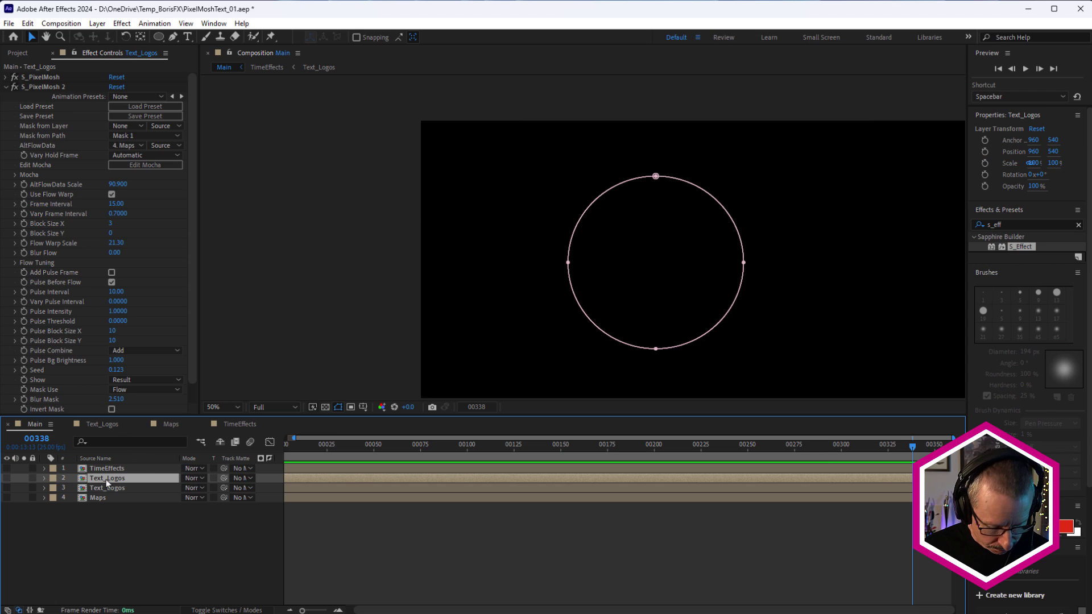
key("ctrl+d")
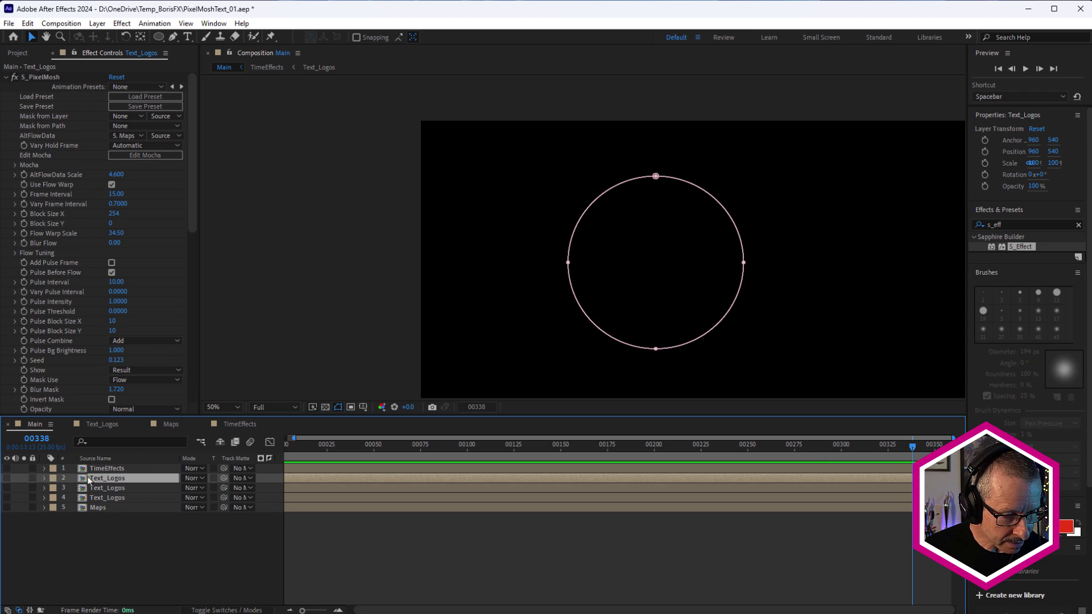
left_click_drag(89, 480, 11, 466)
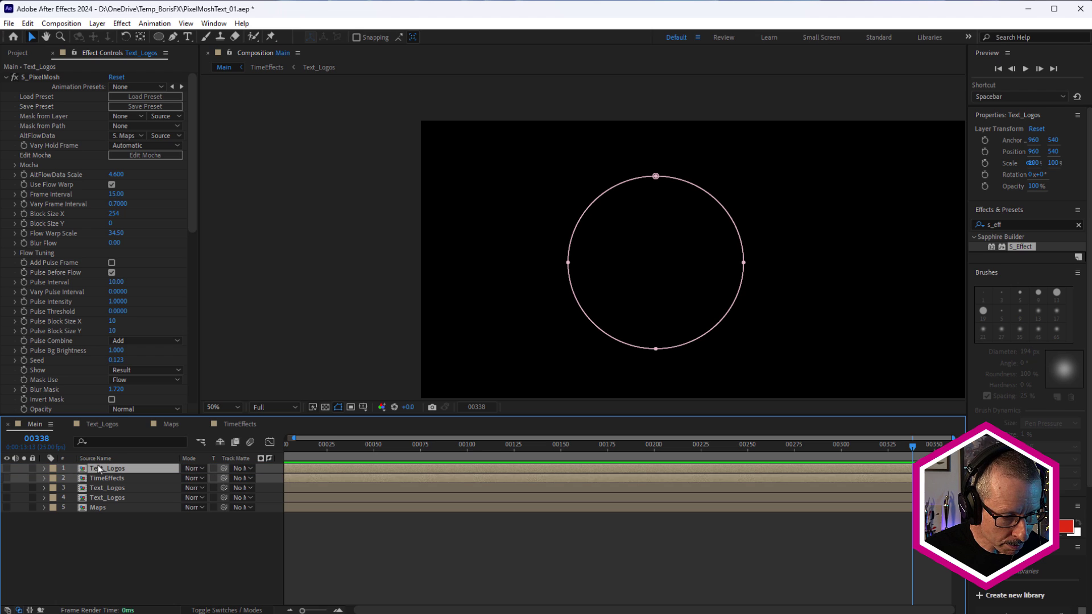
left_click(6, 468)
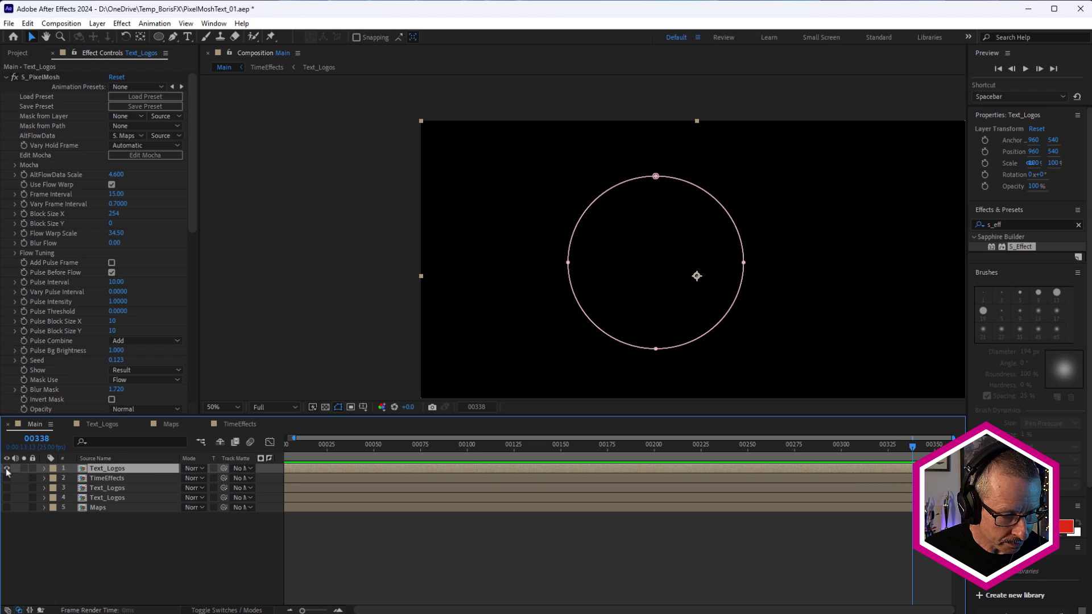
Delete both PixelMosh effects from the Text_Logos copy and open the Text_Logos precomp
left_click(6, 78)
left_click(34, 79)
key("ctrl+d")
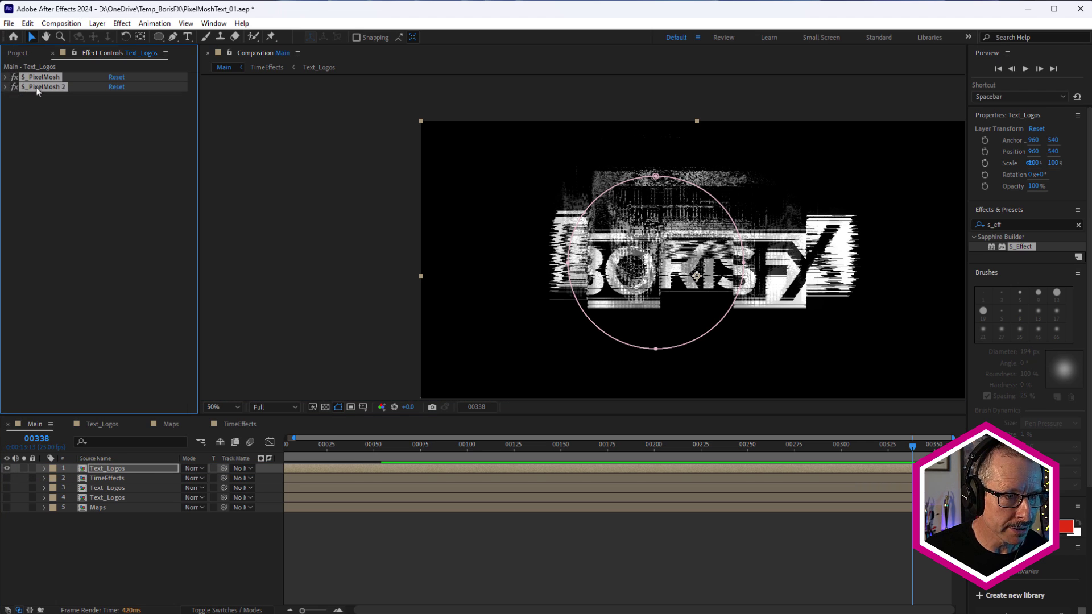
key("Delete")
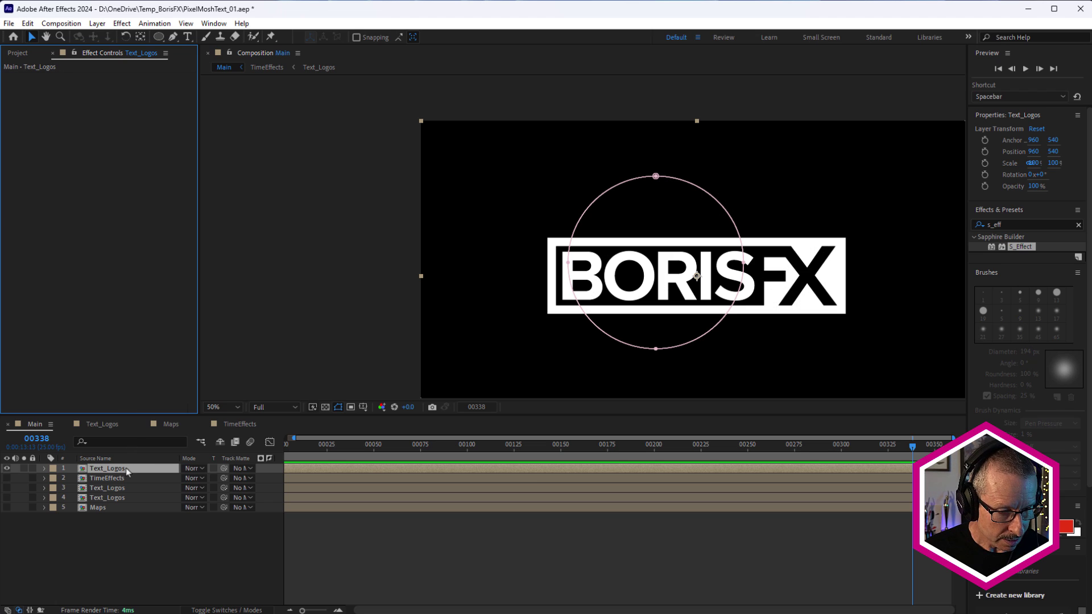
double_click(123, 470)
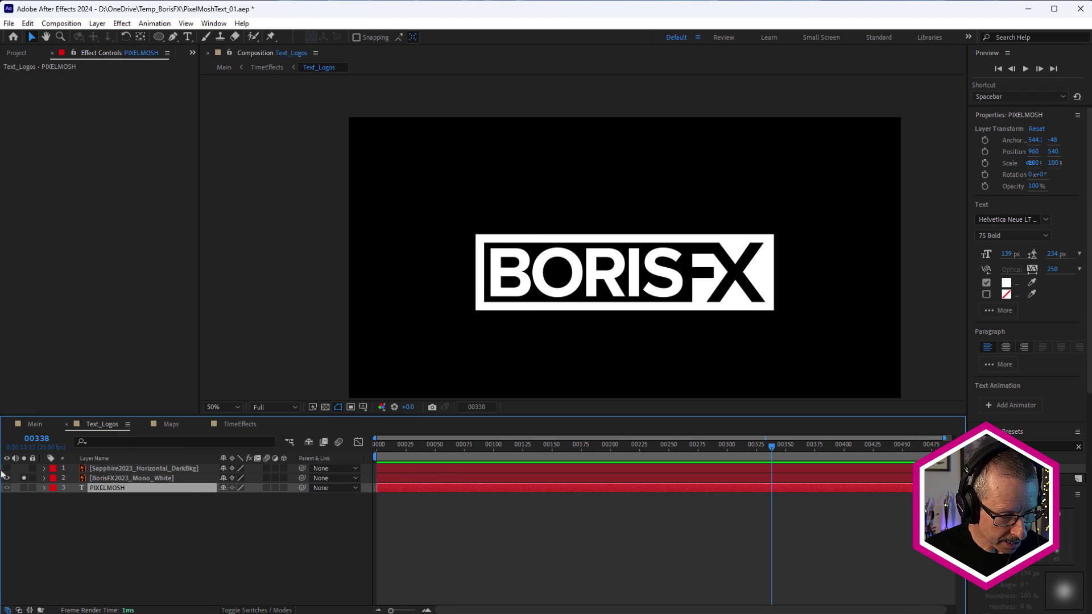
Solo the Sapphire logo in Text_Logos, then delete the top layer's circular mask in Main and apply S_Effect
left_click(23, 468)
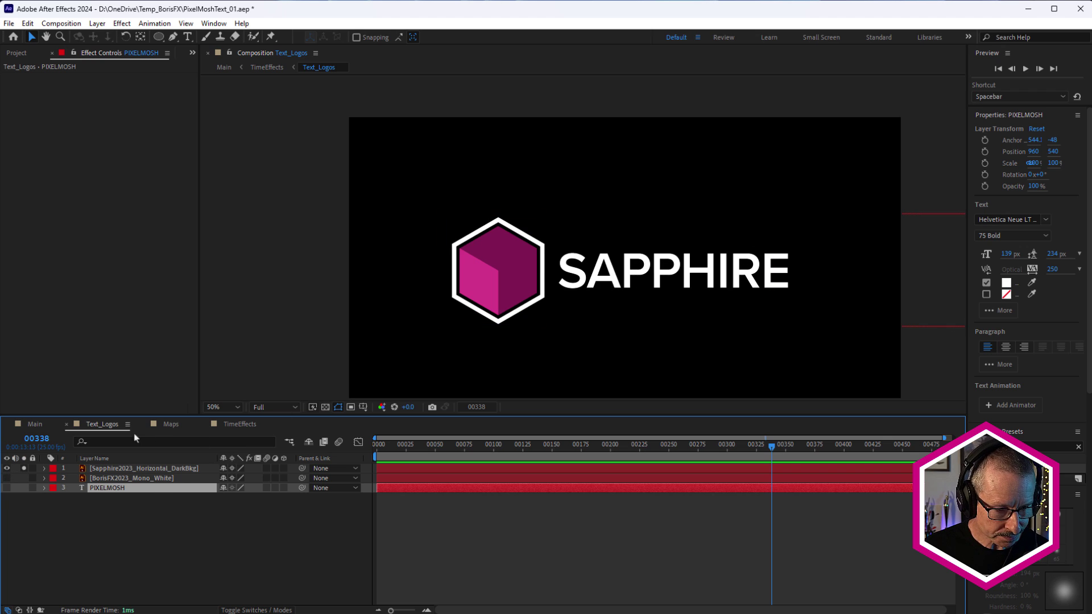
left_click(35, 425)
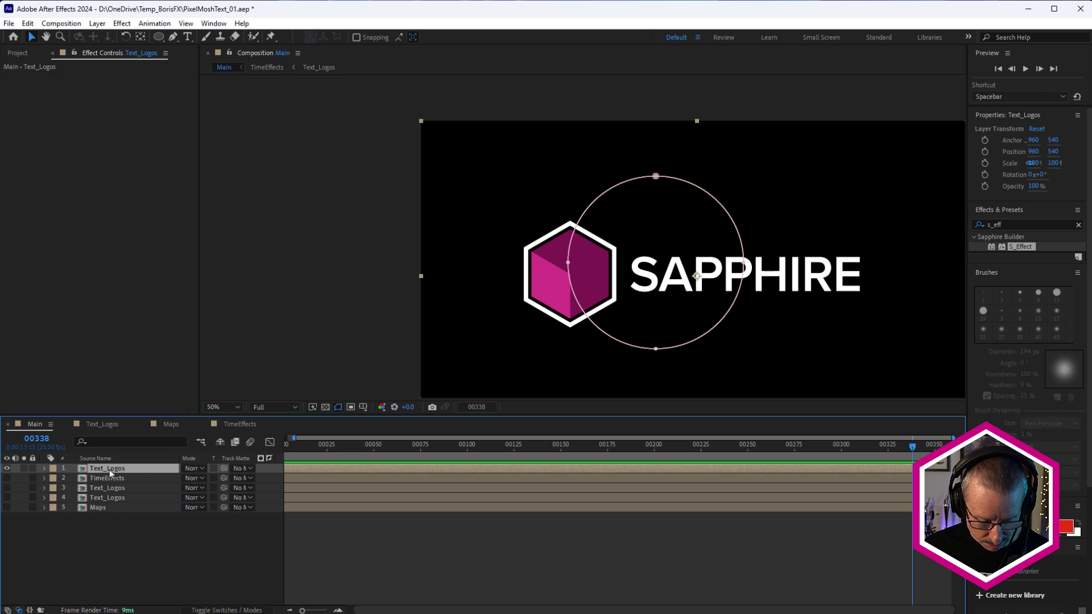
key("m")
left_click(97, 479)
key("Delete")
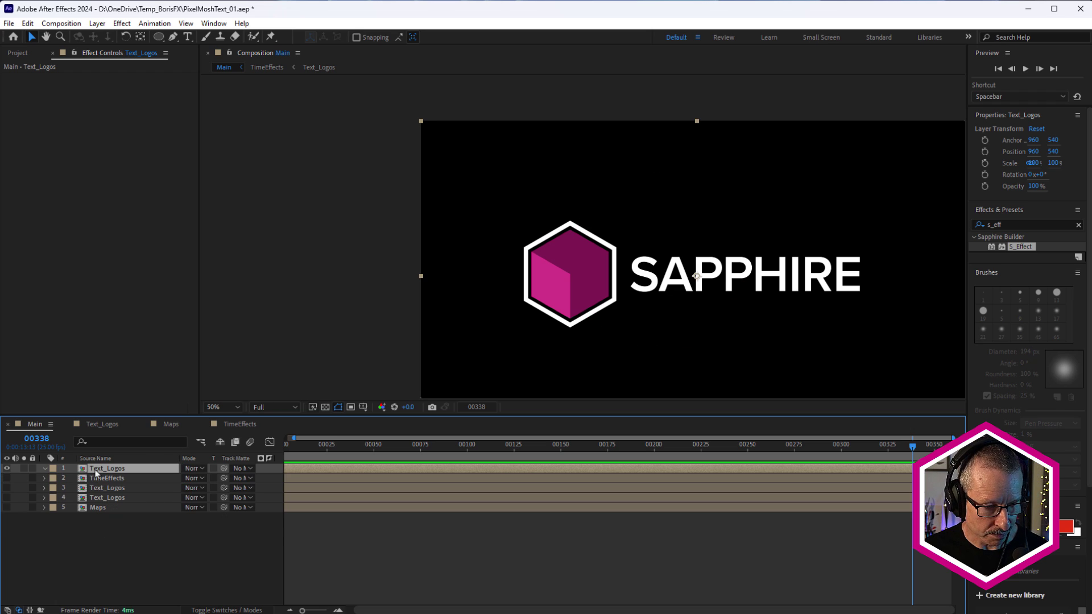
double_click(1013, 247)
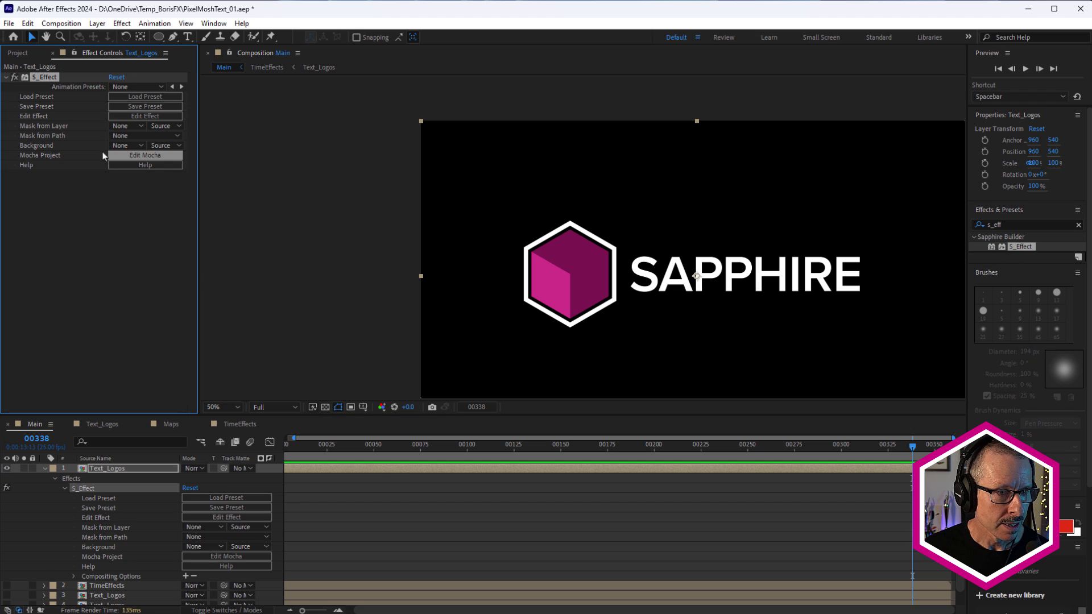
Open S_Effect in Sapphire Builder and add a PixelMosh node under the Source node
left_click(128, 116)
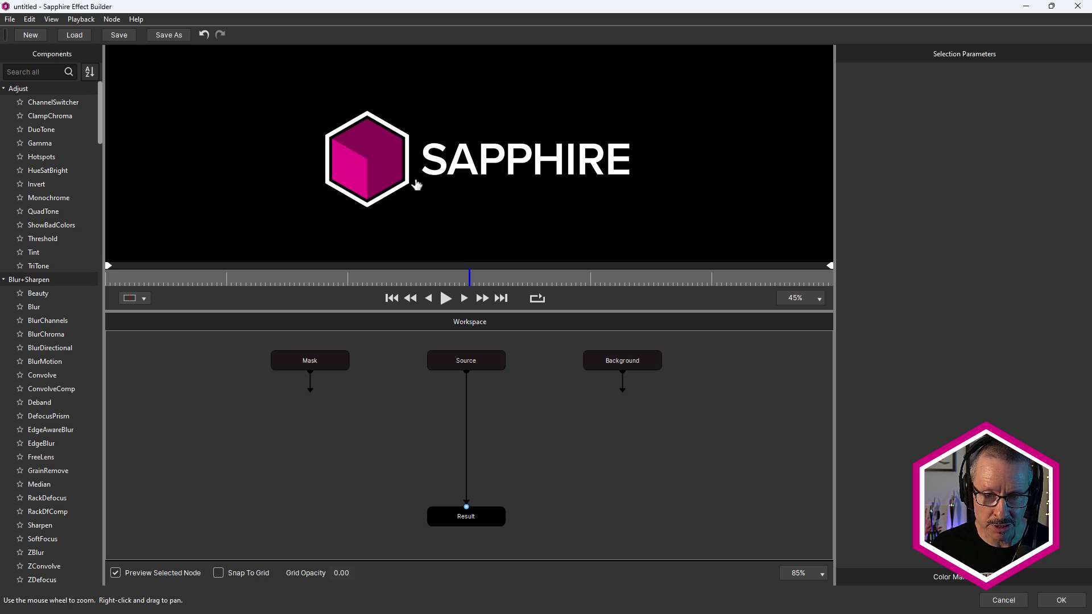
left_click(479, 364)
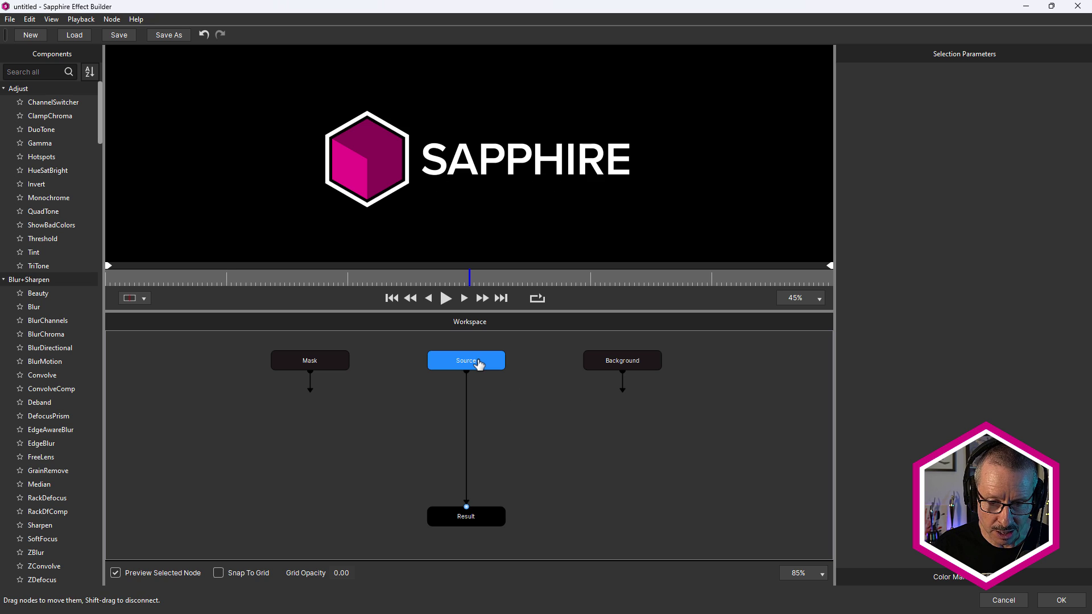
key("Tab")
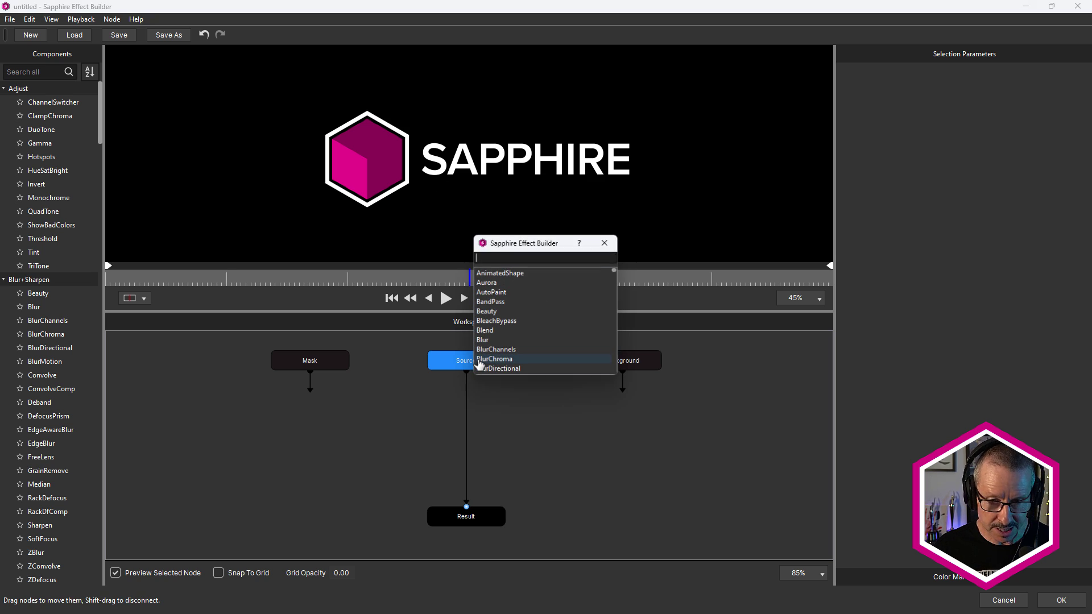
type("pixelm")
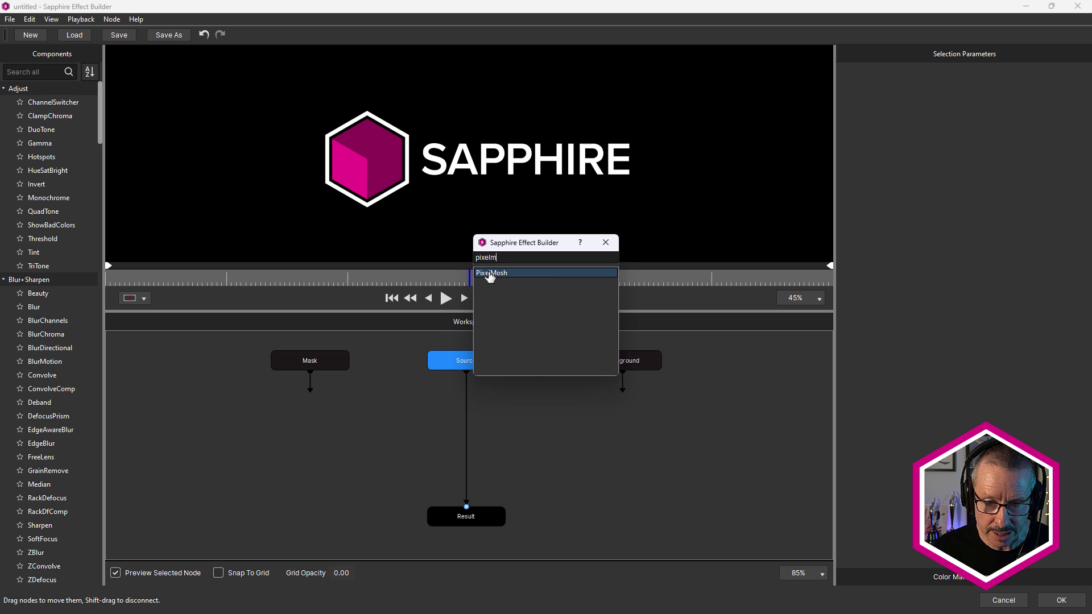
double_click(491, 273)
scroll(491, 399, "up", 4)
scroll(492, 399, "up", 1)
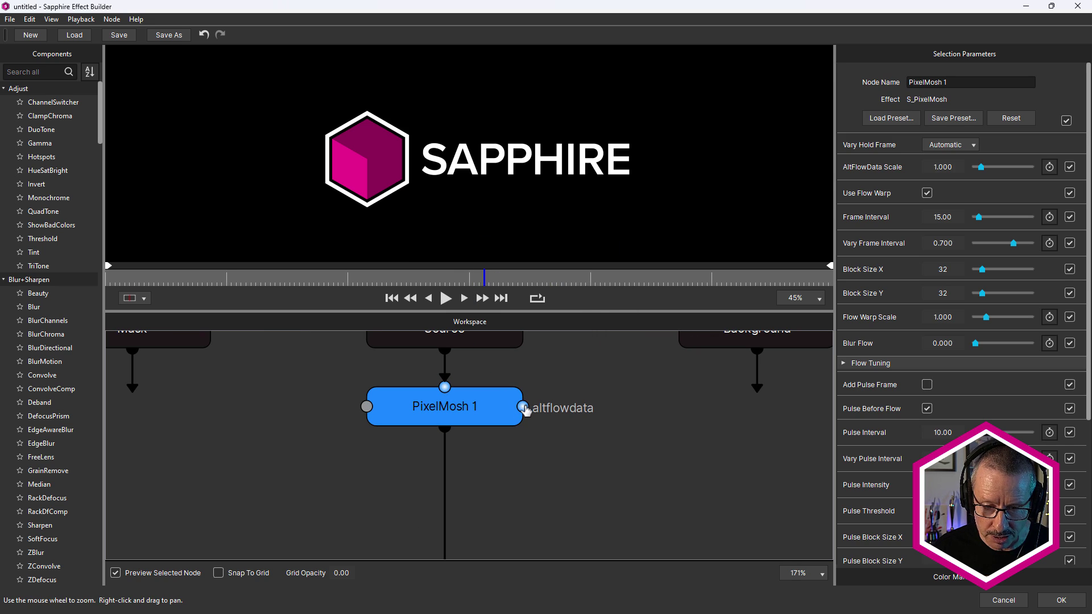
left_click(585, 410)
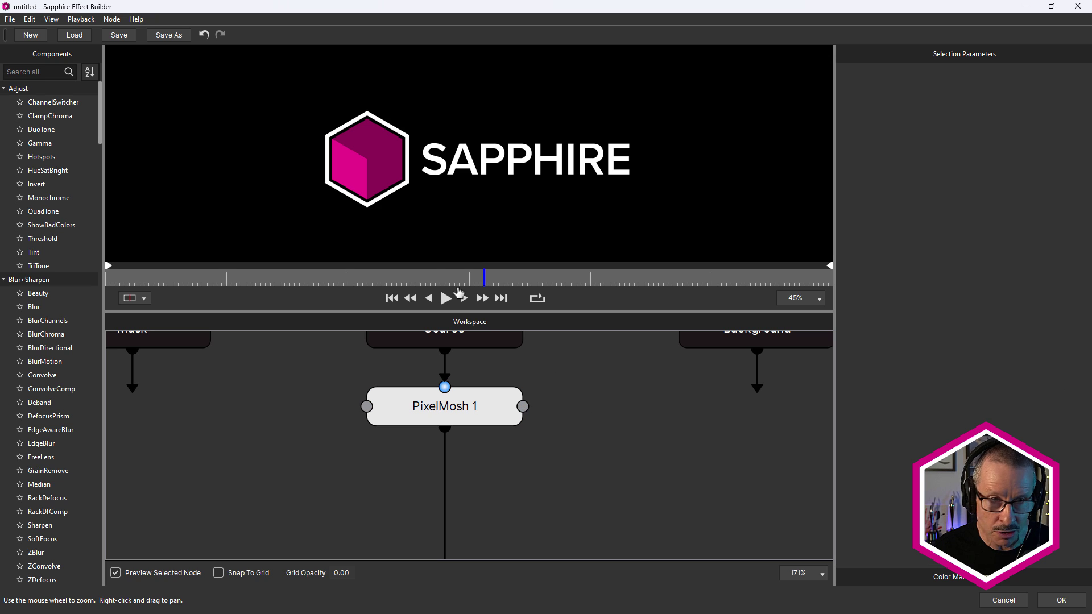
Insert the 80s Glass Warp Background v2 preset into the graph via Node > Insert S_Effect
left_click(112, 19)
left_click(123, 41)
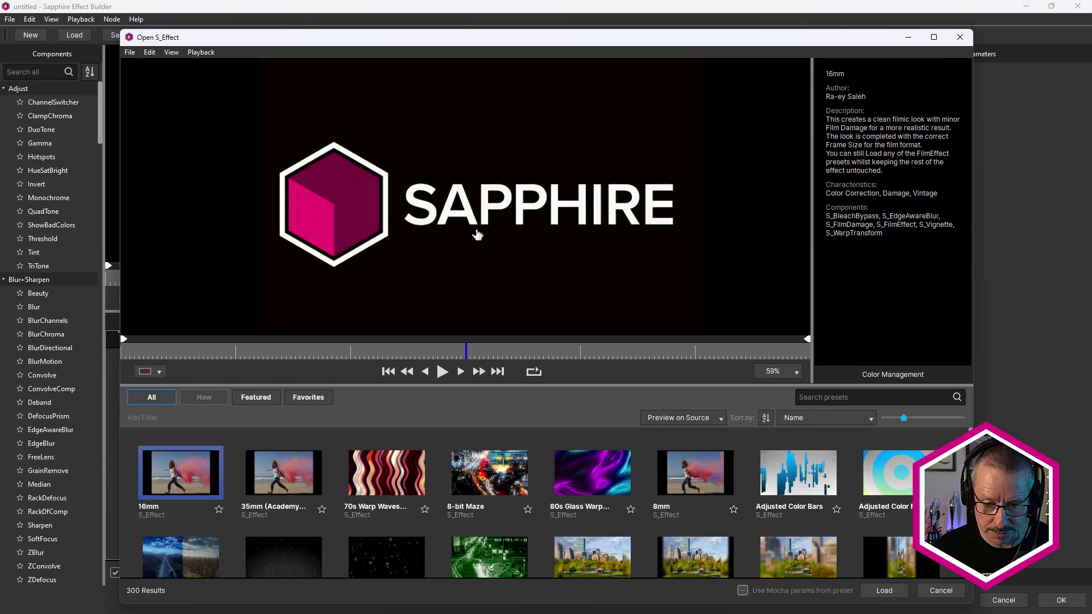
left_click(581, 474)
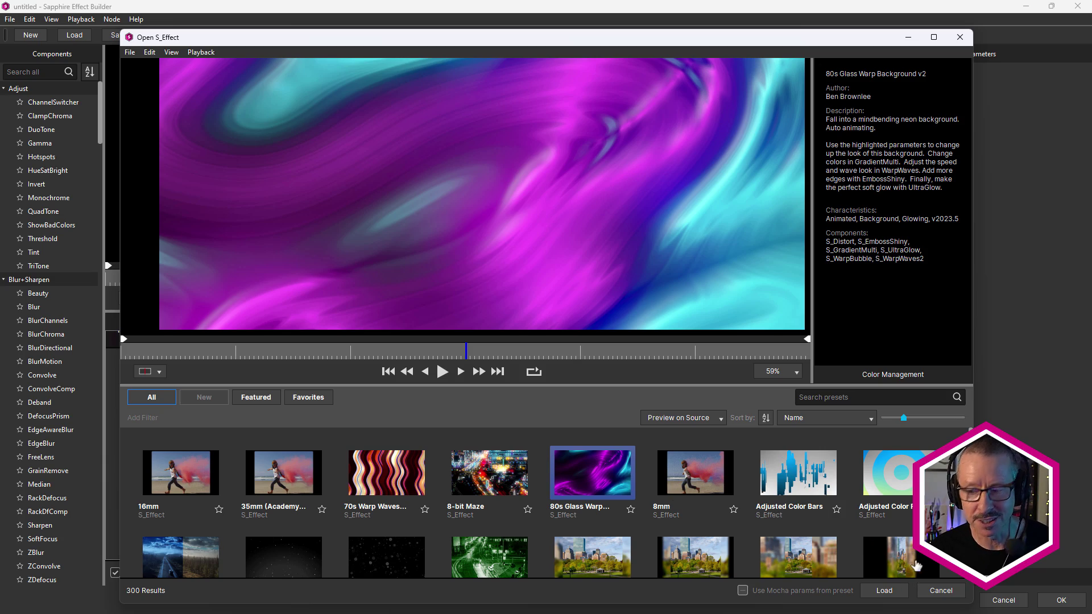
left_click(885, 591)
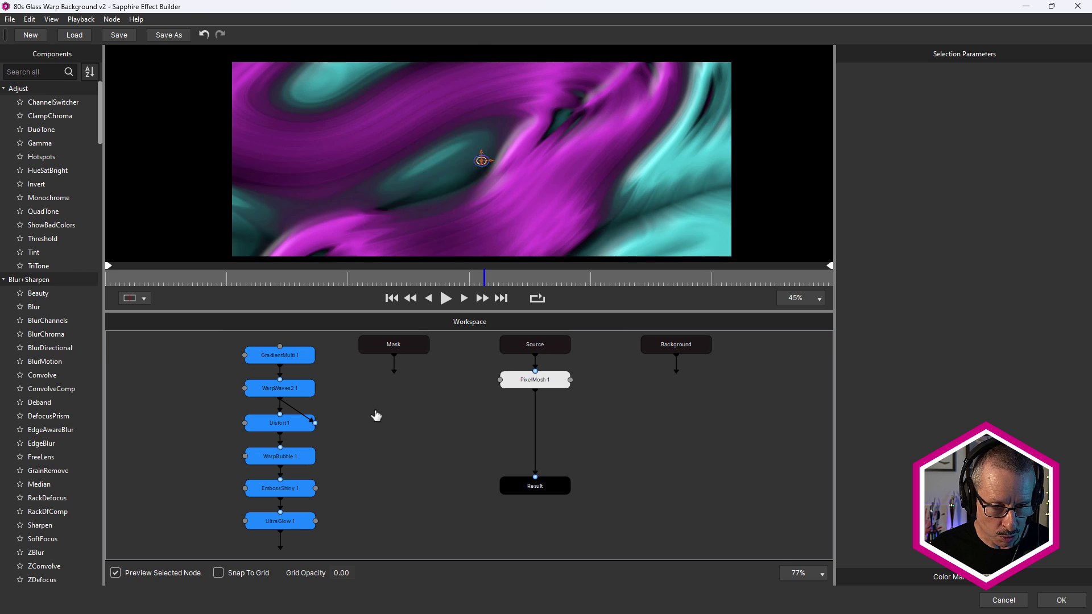
Delete the UltraGlow 1 and EmbossShiny 1 nodes and move the four remaining warp nodes under Background
left_click(302, 526)
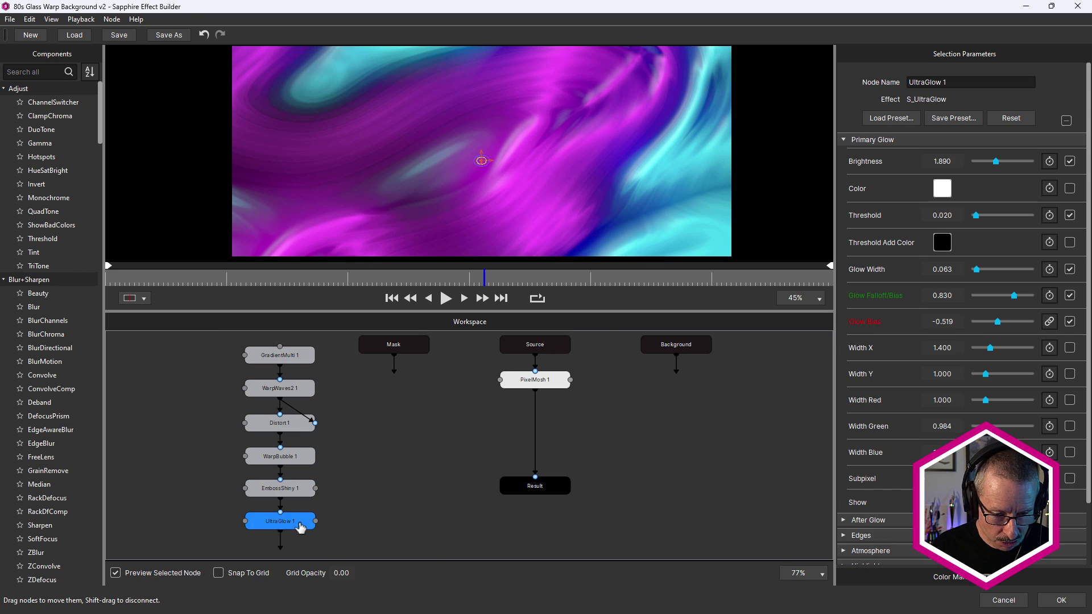
left_click(301, 489, "shift")
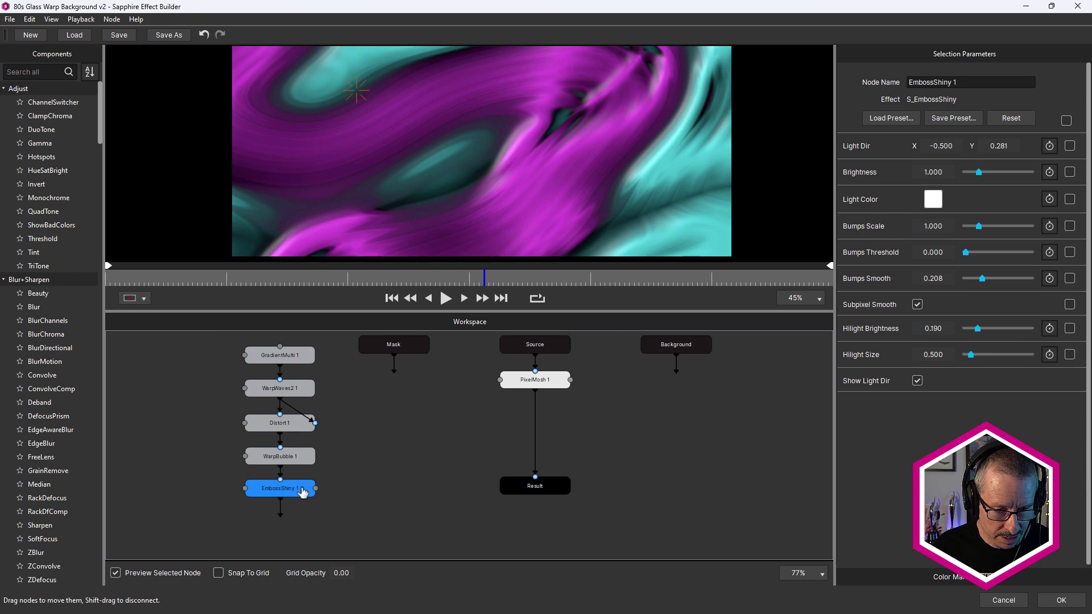
key("Delete")
left_click_drag(206, 347, 334, 487)
key("ctrl+x")
key("ctrl+v")
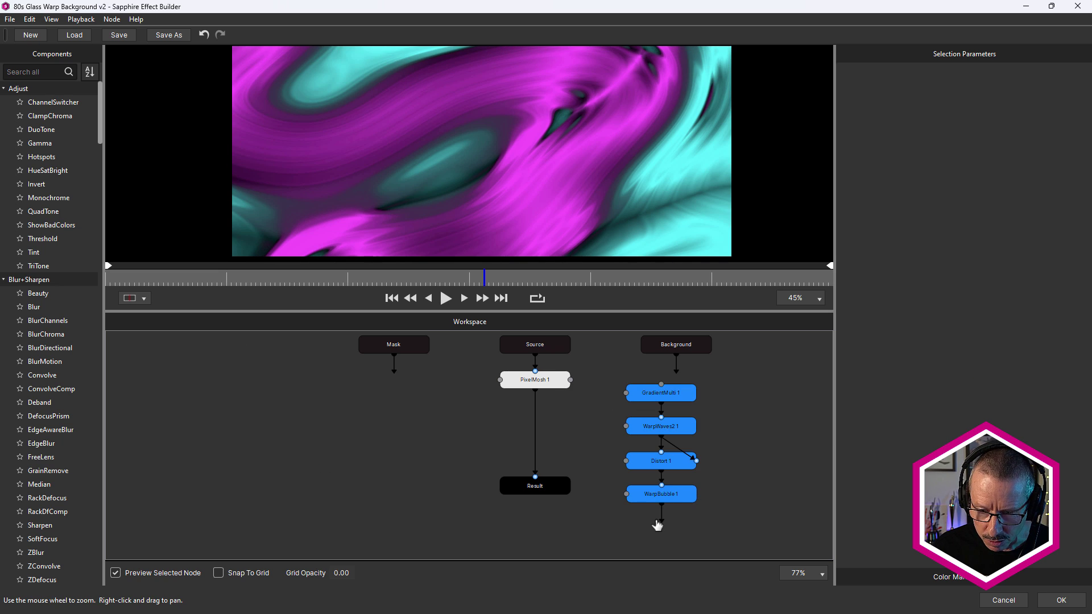
Wire WarpBubble 1 into PixelMosh 1's AltFlowData input and select PixelMosh 1
left_click_drag(661, 504, 571, 382)
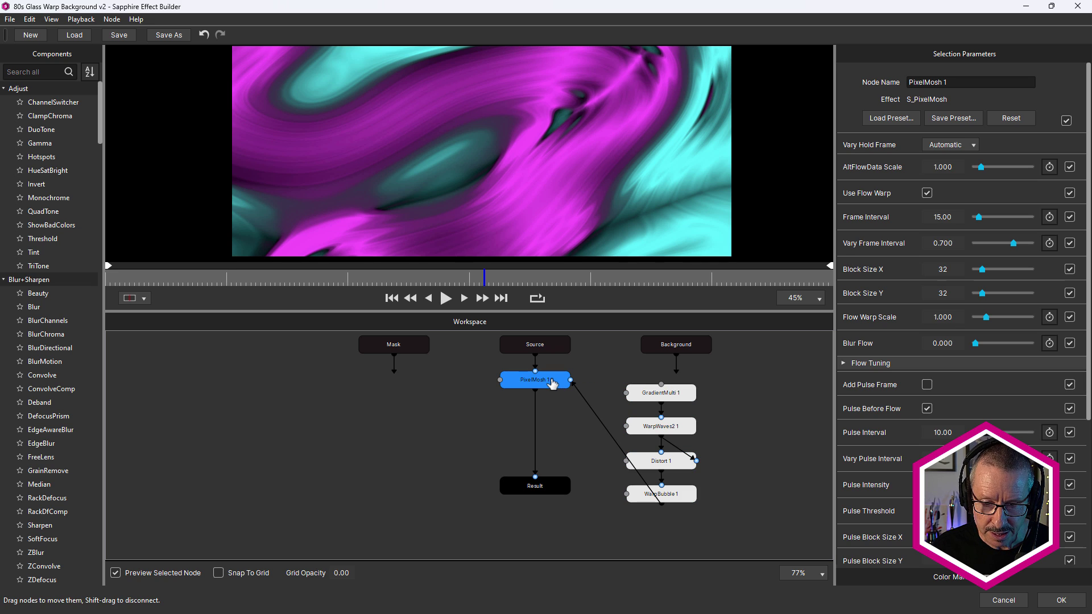
left_click(552, 383)
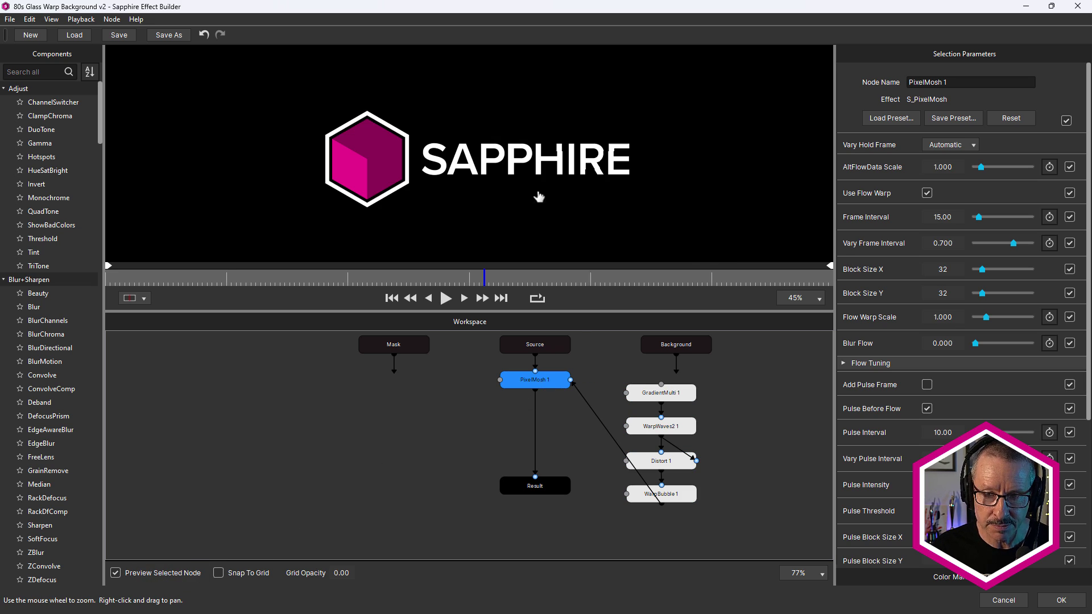
scroll(538, 196, "up", 3)
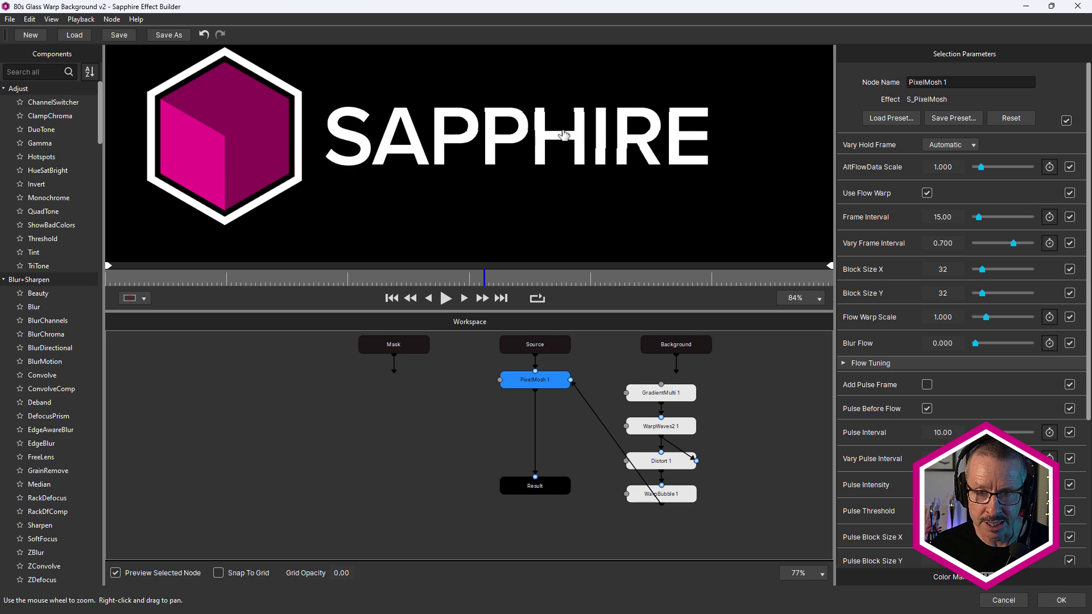
Set AltFlowData Scale to 6.666 and Flow Warp Scale to 12.027, and publish Block Size X and Blur Mask
left_click(1000, 167)
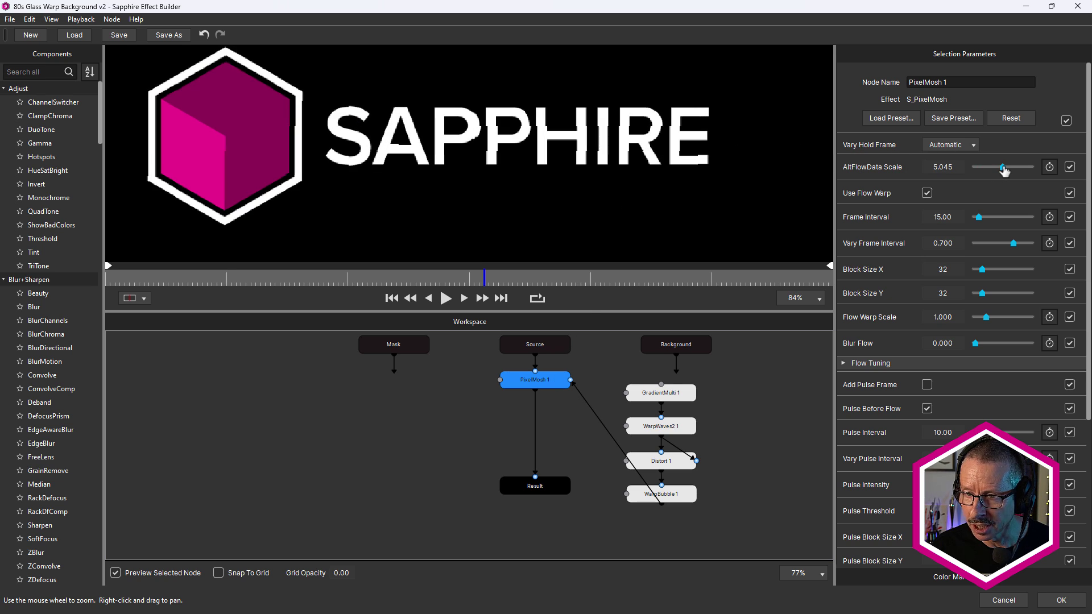
left_click(1011, 168)
left_click(1007, 317)
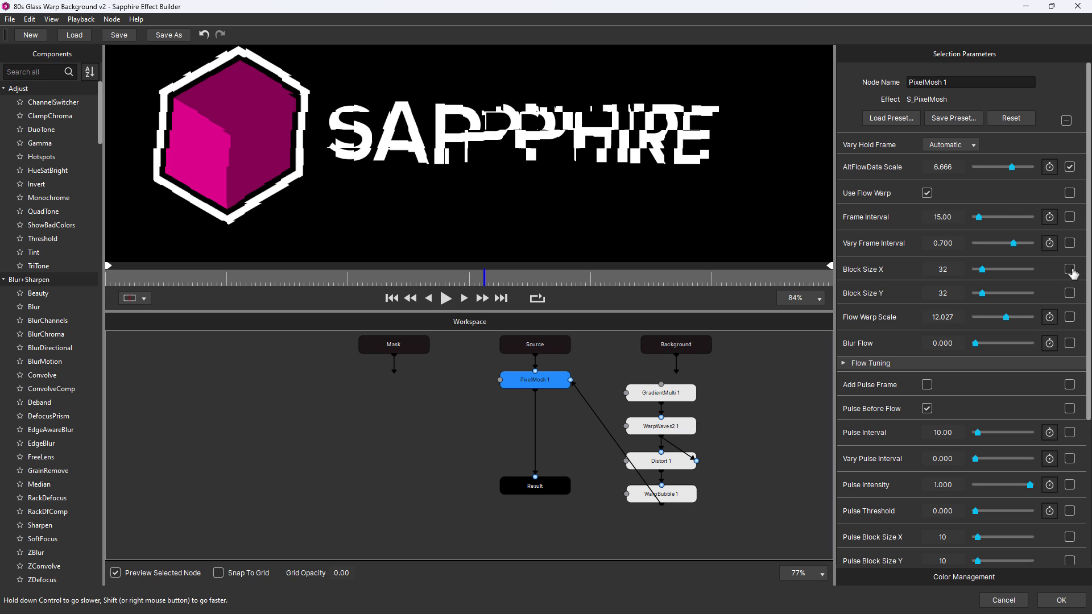
left_click(1070, 270)
left_click_drag(1087, 322, 1086, 489)
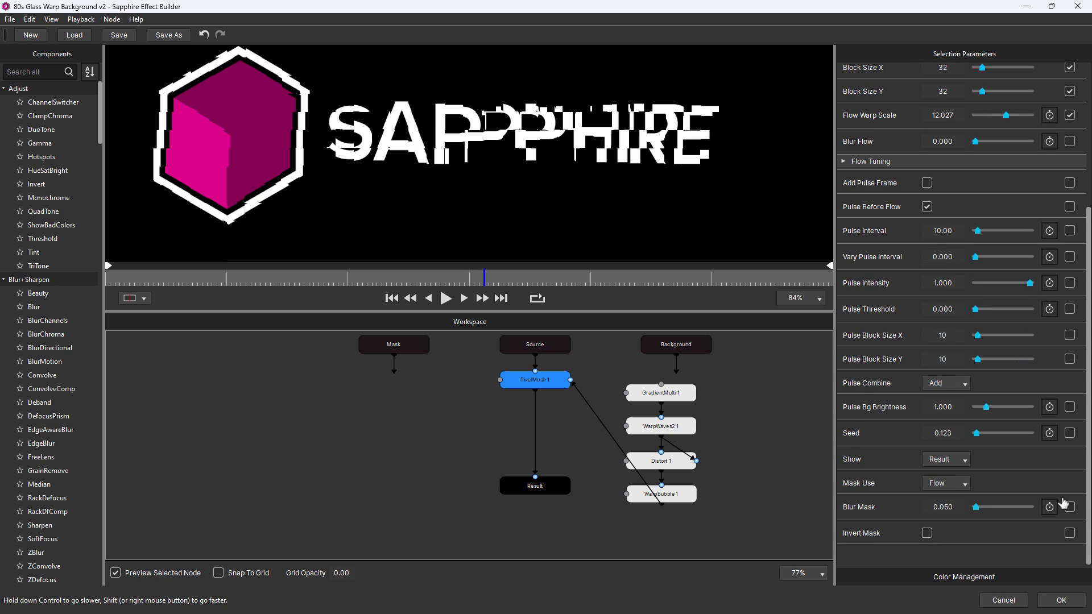
left_click(1073, 508)
left_click_drag(1088, 493, 1083, 219)
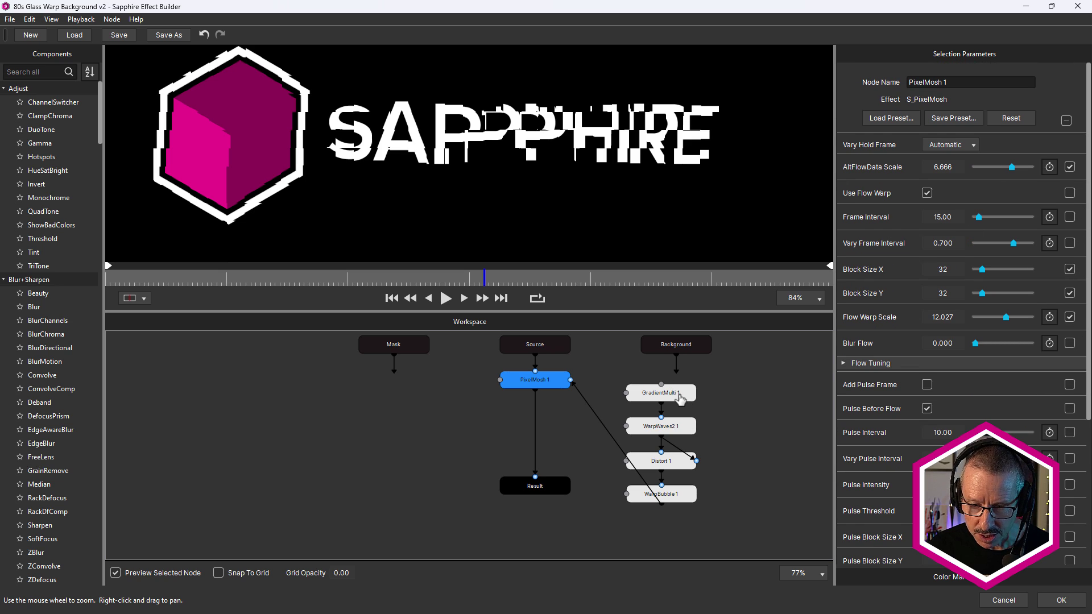
Review the GradientMulti, WarpWaves2, Distort and WarpBubble nodes, unpublishing all Distort 1 parameters
left_click(679, 397)
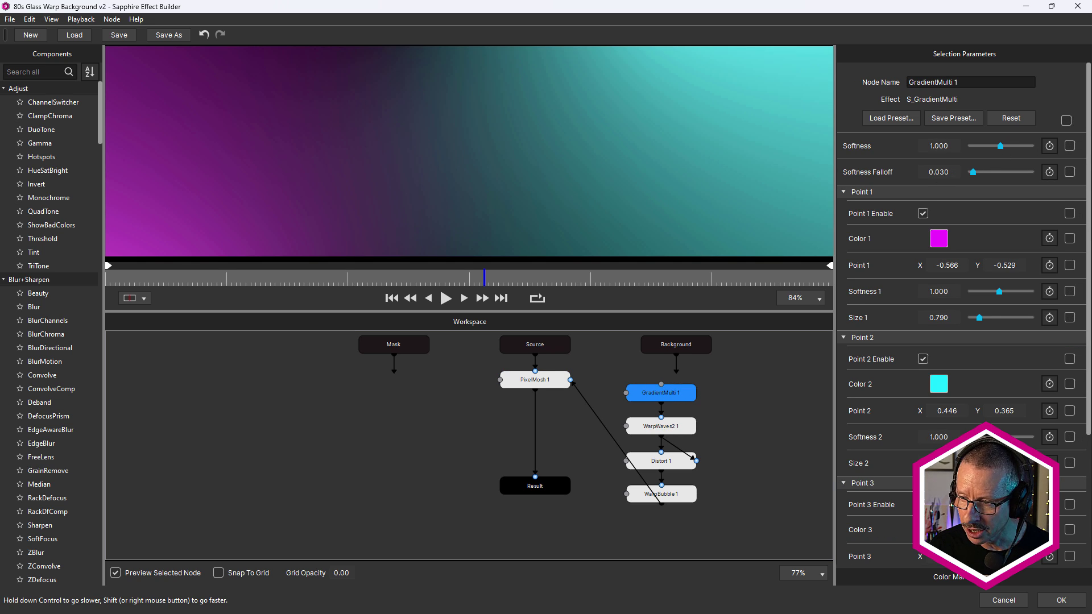
left_click(681, 432)
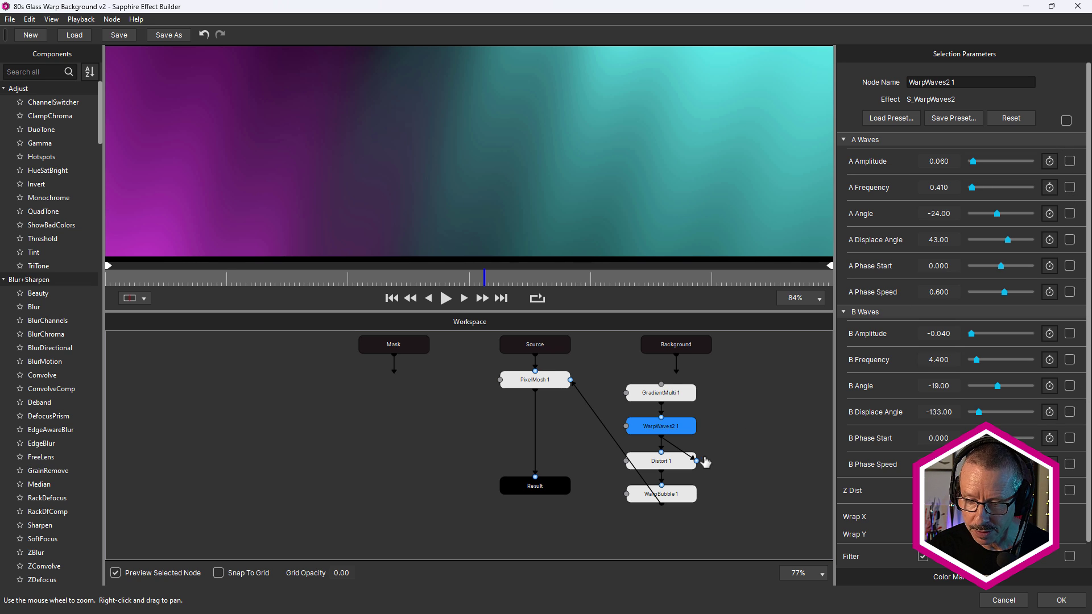
left_click(675, 471)
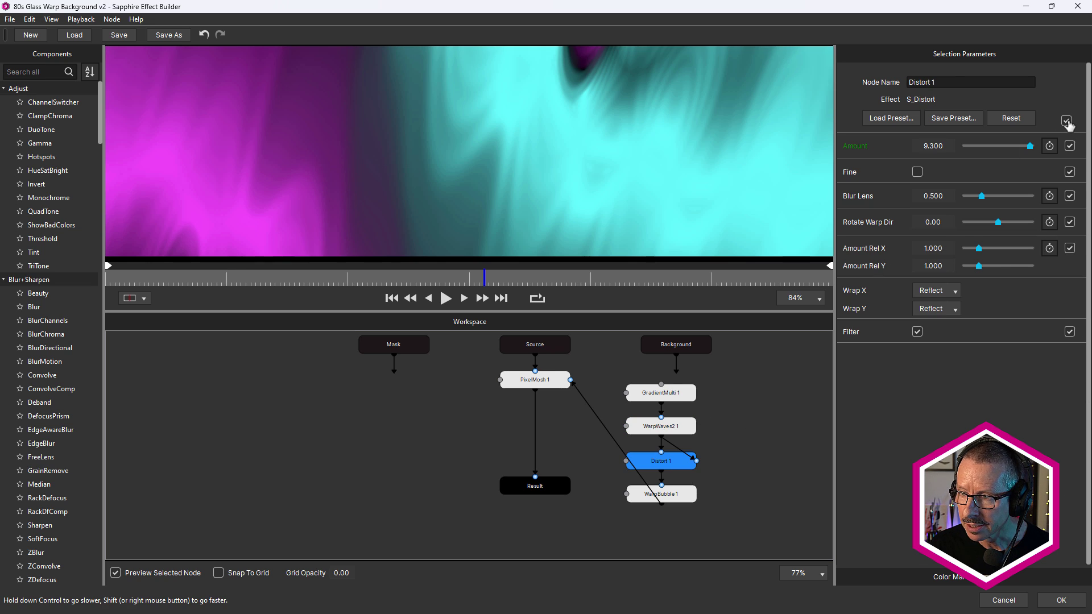
left_click(1067, 122)
left_click(688, 499)
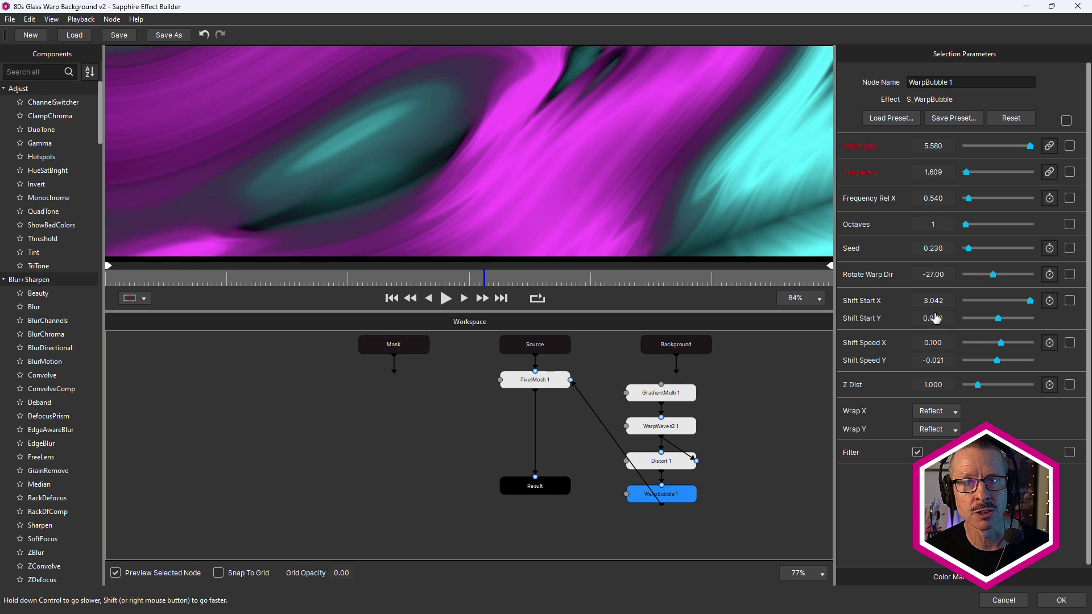
left_click(496, 404)
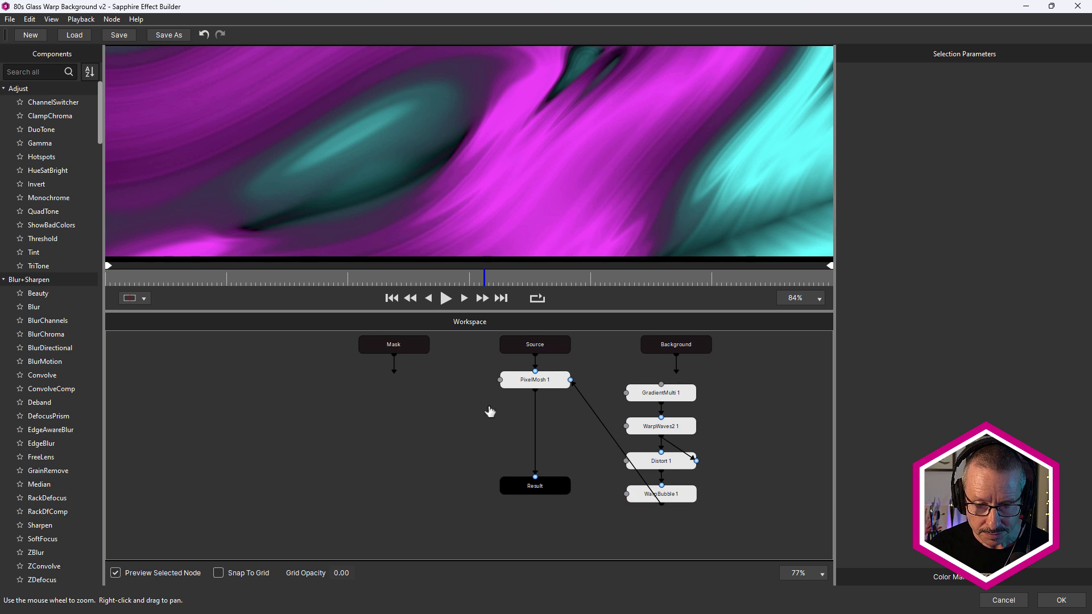
left_click(549, 389)
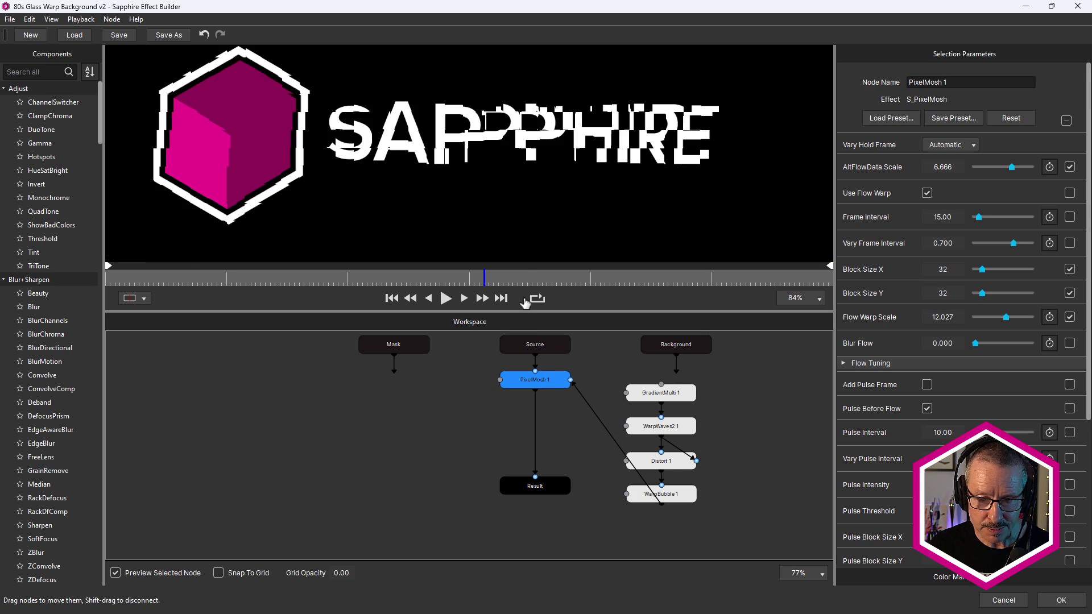
Enlarge the preview area and add a Shape node after PixelMosh 1
left_click_drag(528, 316, 533, 380)
left_click(549, 431)
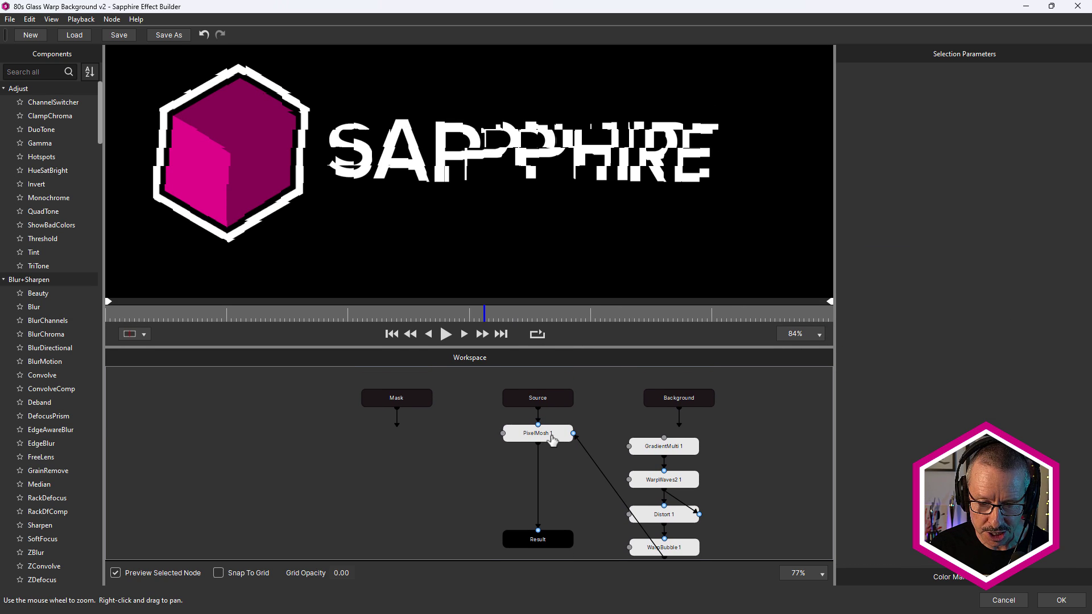
double_click(549, 435)
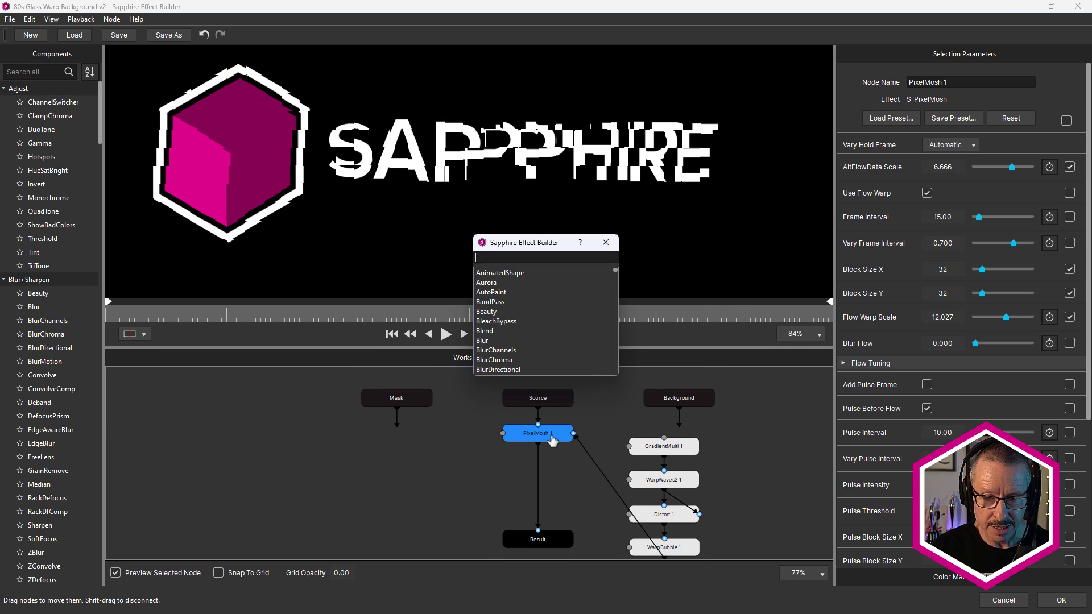
left_click(496, 258)
type("shape")
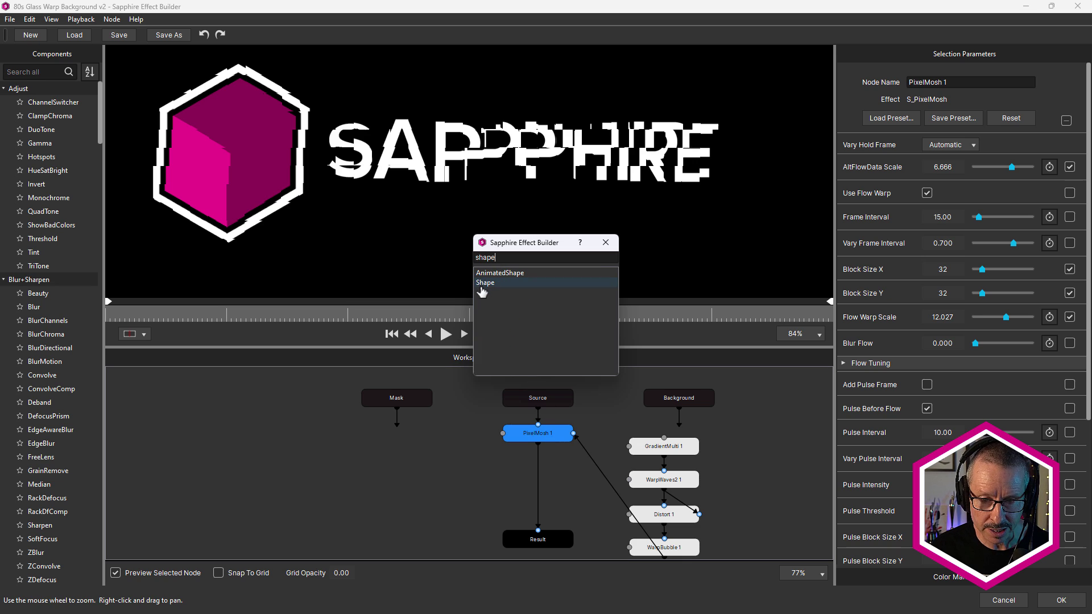
double_click(485, 283)
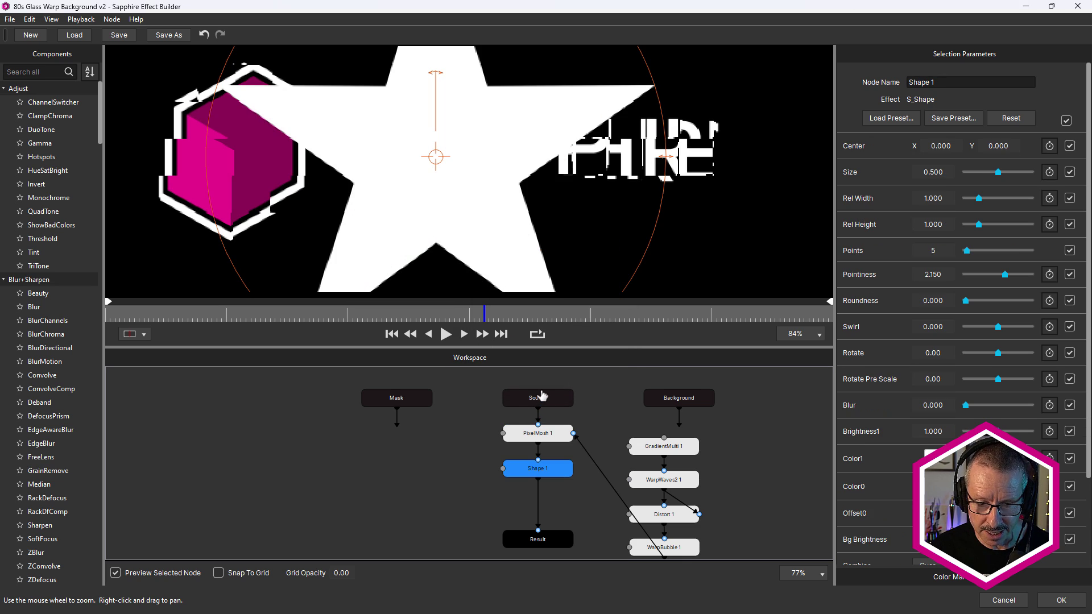
Connect the star-shaped Shape 1 to PixelMosh 1's mask input and raise Blur Mask to 2.602
right_click(548, 471)
left_click(573, 487)
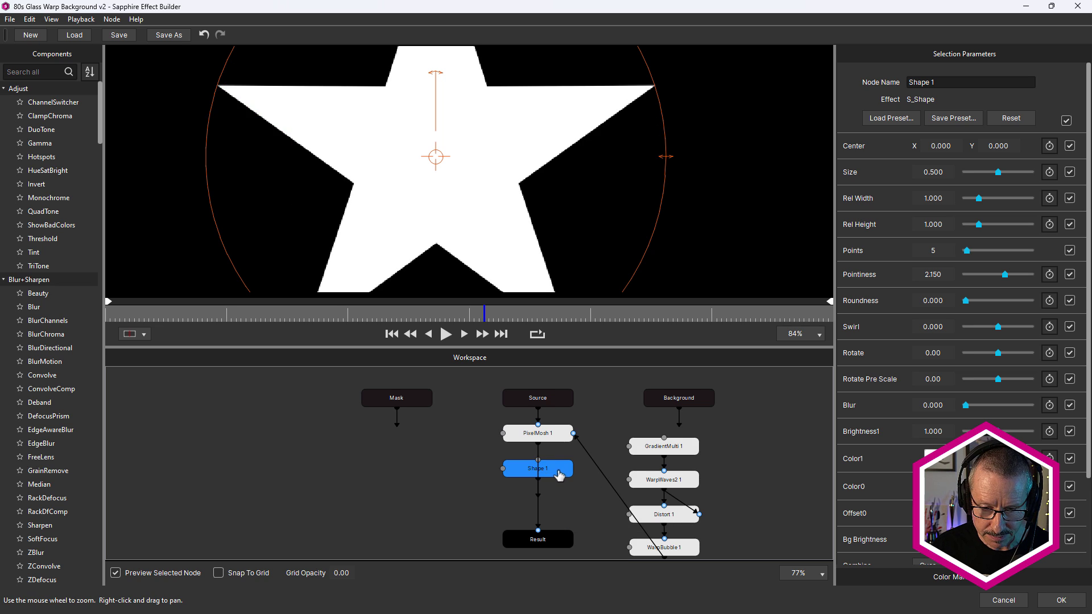
left_click_drag(558, 475, 428, 463)
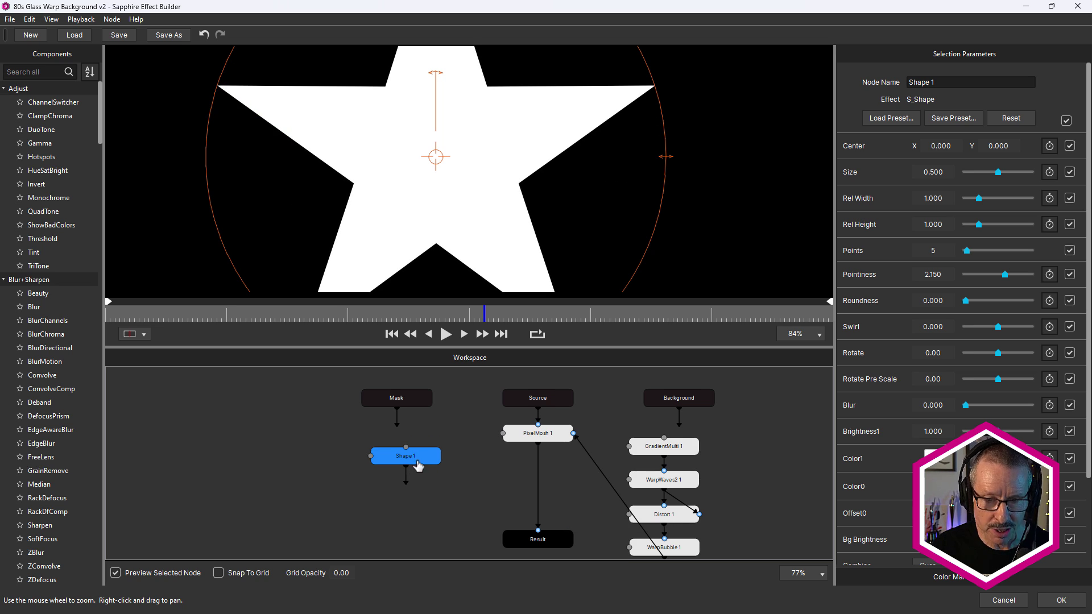
left_click_drag(406, 488, 505, 438)
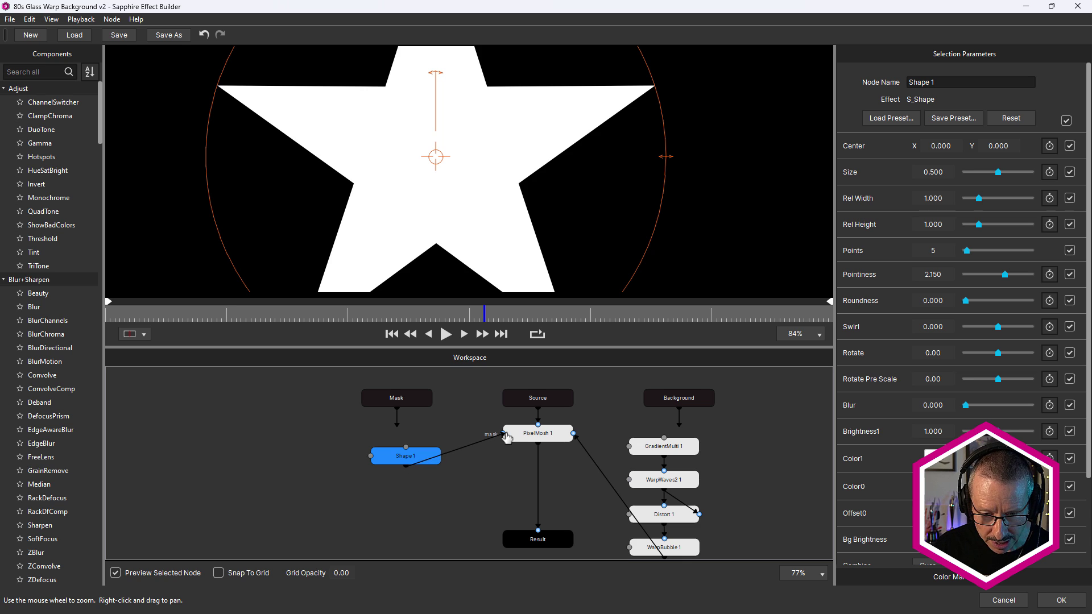
left_click(524, 434)
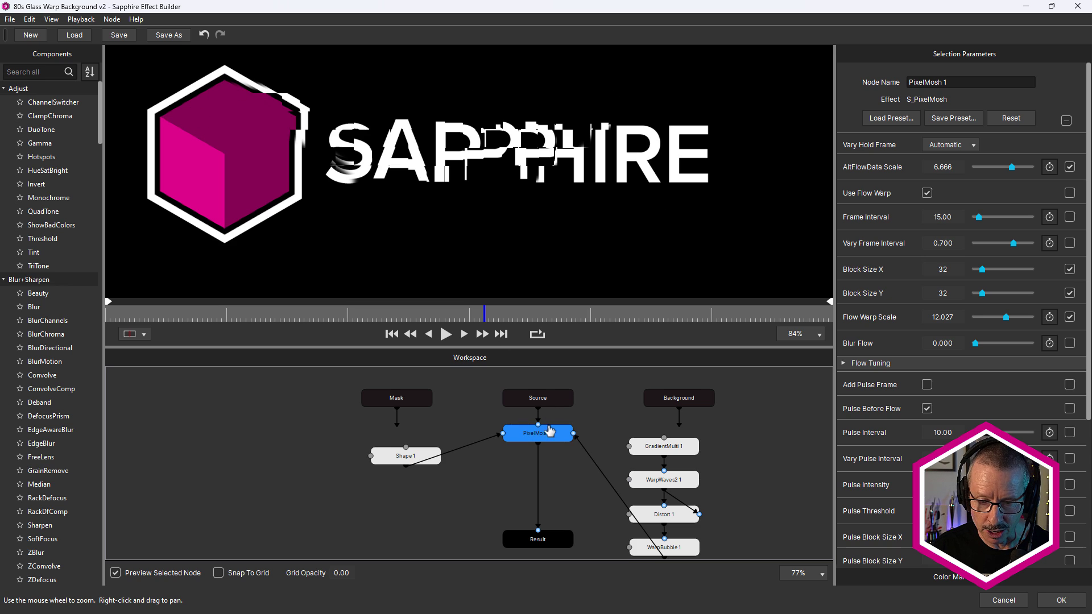
left_click_drag(1088, 336, 1088, 480)
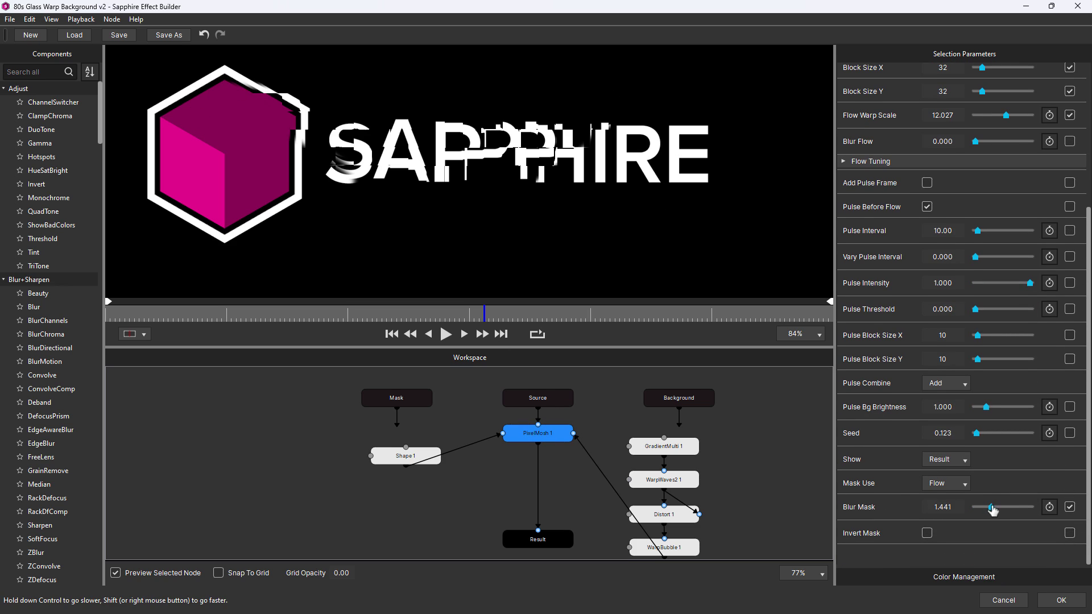
left_click_drag(993, 510, 1011, 512)
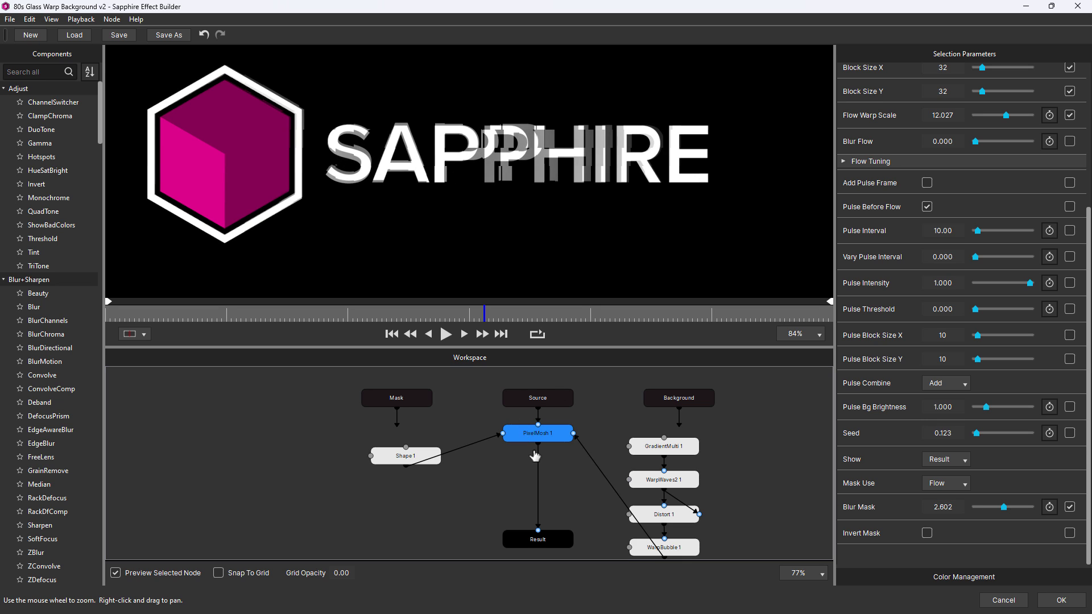
Preview the Shape 1 star node, cancel the S_Effect Save As dialog, and accept the effect with OK
left_click(413, 457)
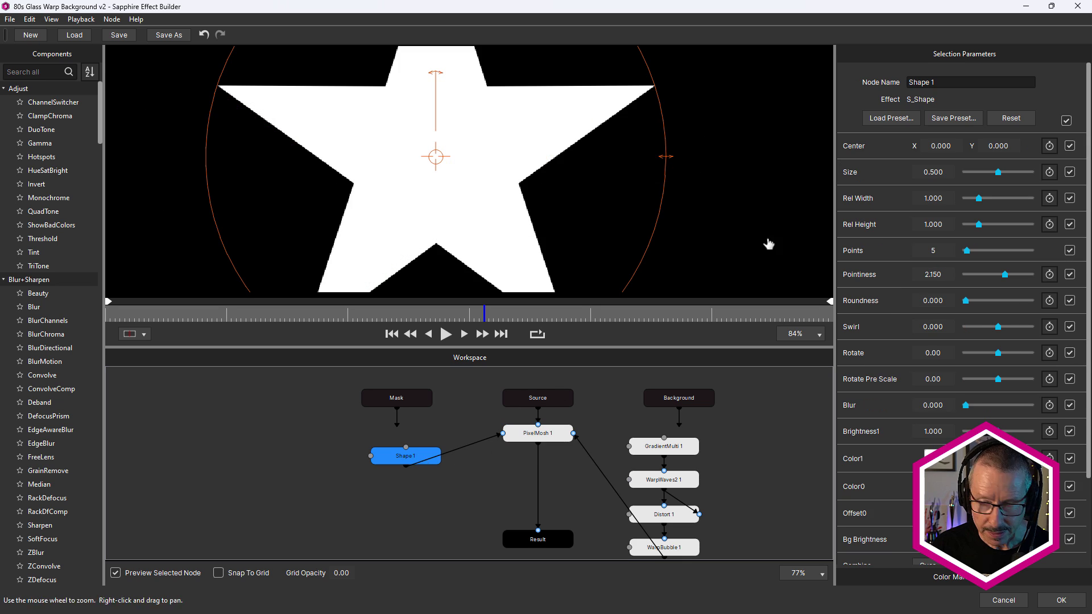
left_click(475, 470)
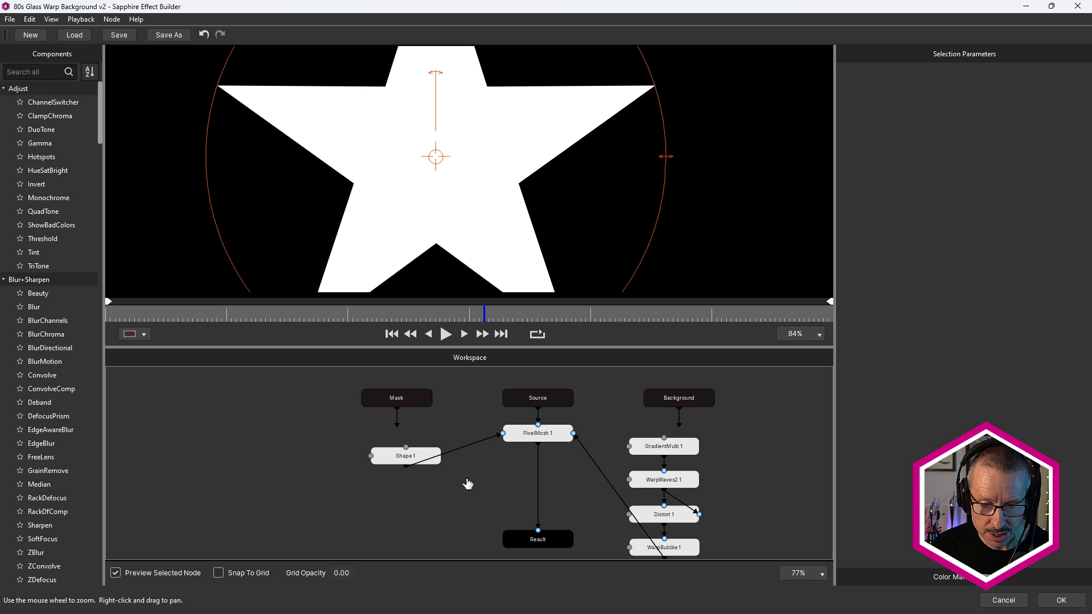
key("ctrl+s")
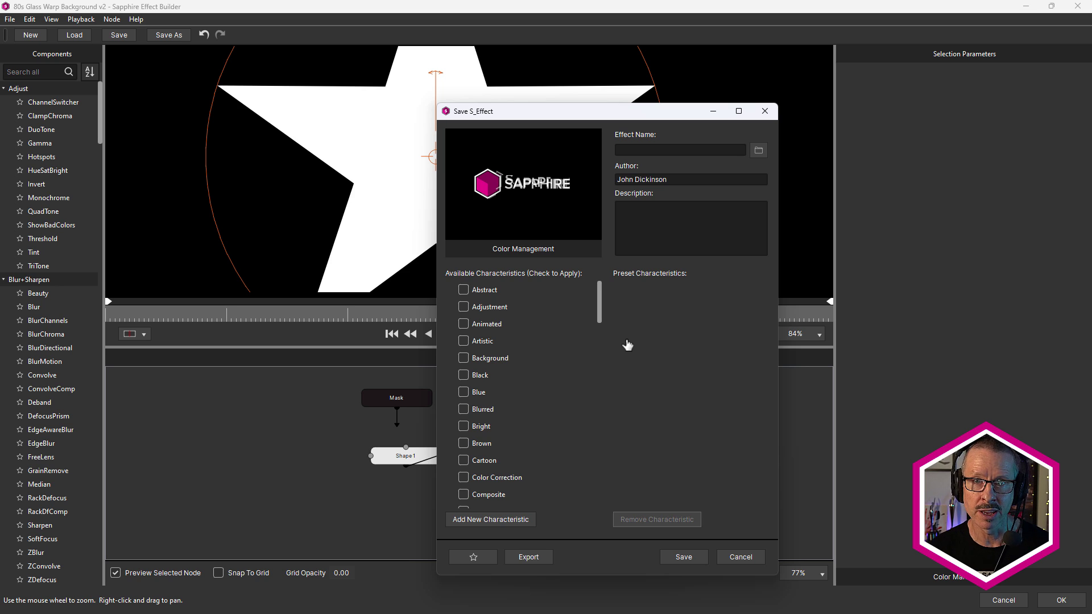
left_click(741, 558)
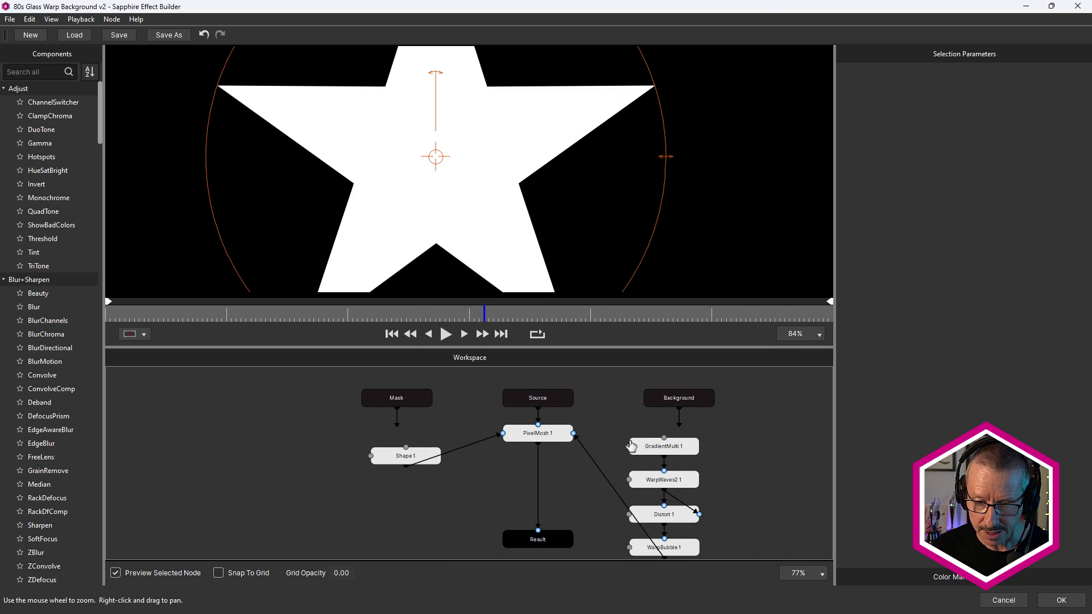
left_click(1061, 601)
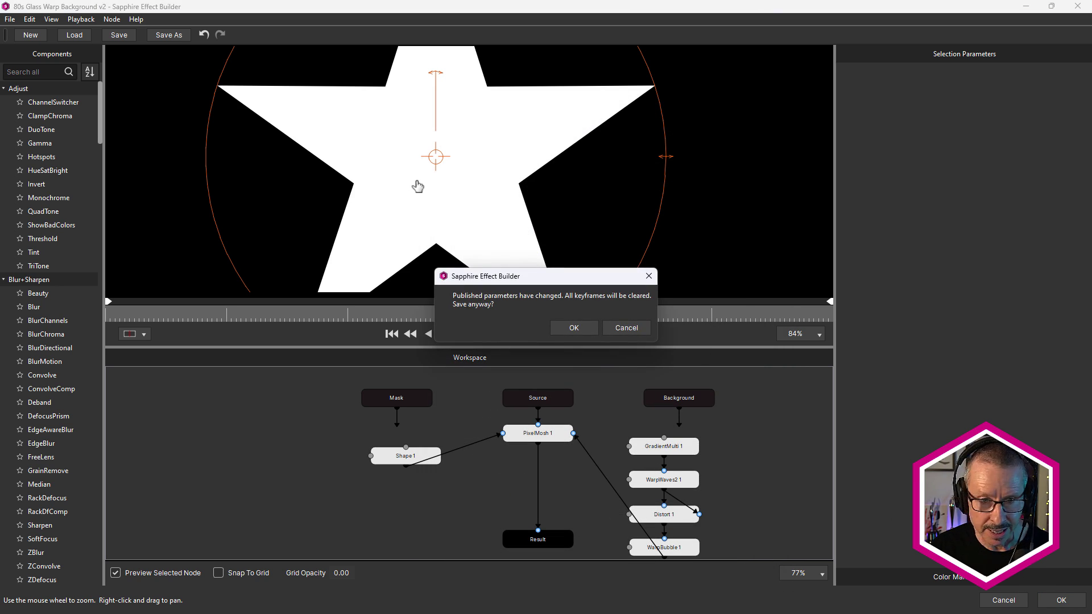
Confirm the 'Published parameters have changed' prompt and expand the PixelMosh 1 group under S_Effect
left_click(585, 332)
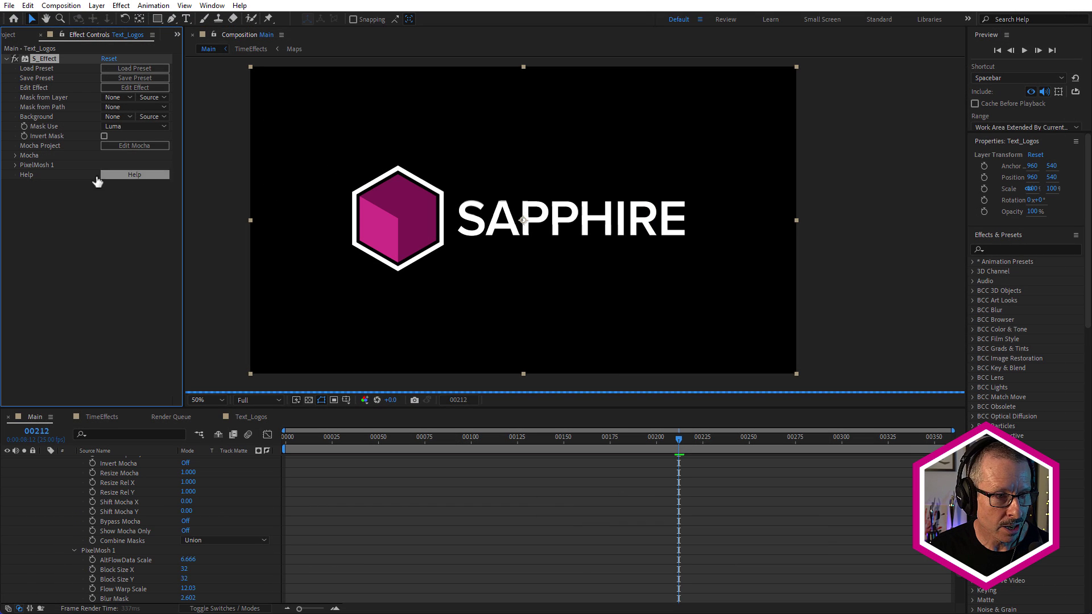
left_click(16, 166)
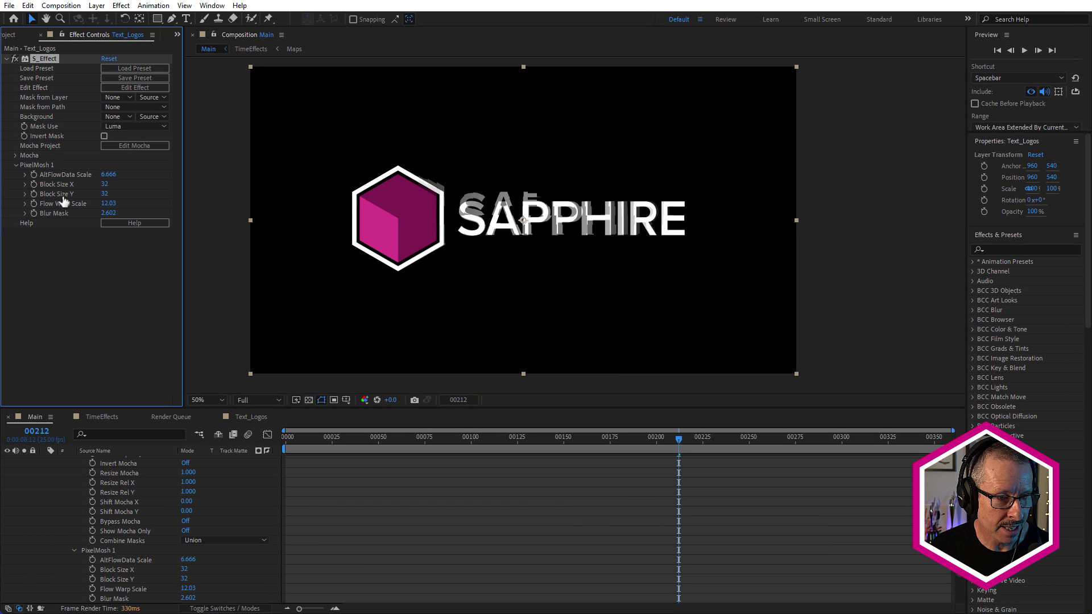